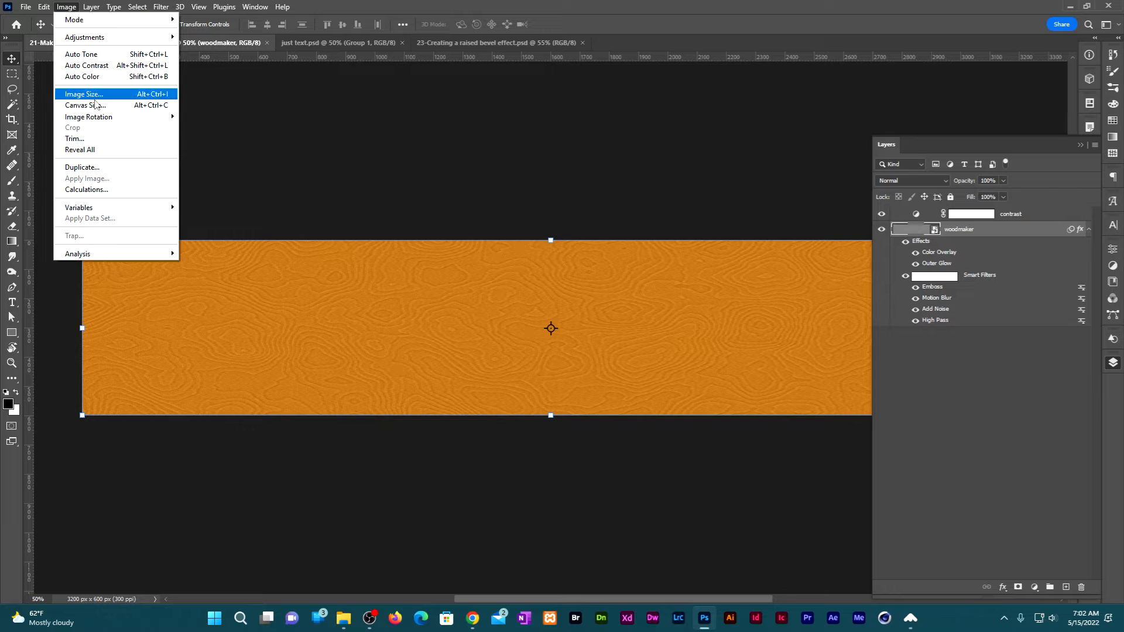
Resize the canvas to 3000 pixels wide by 1200 pixels high, accepting the clipping.
click(102, 108)
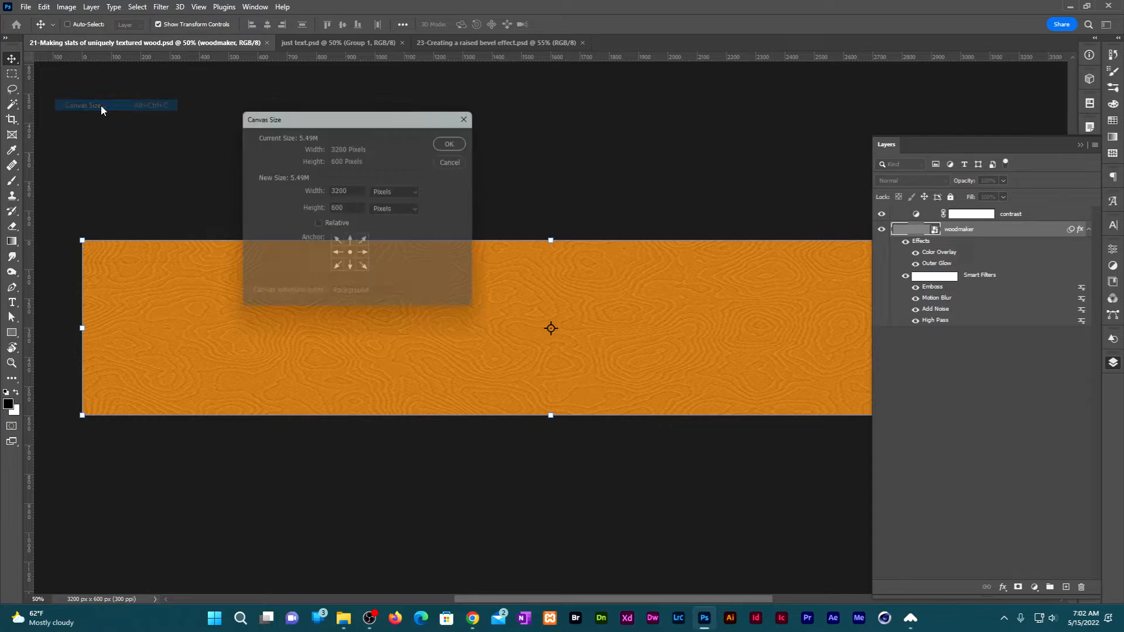
double_click(365, 191)
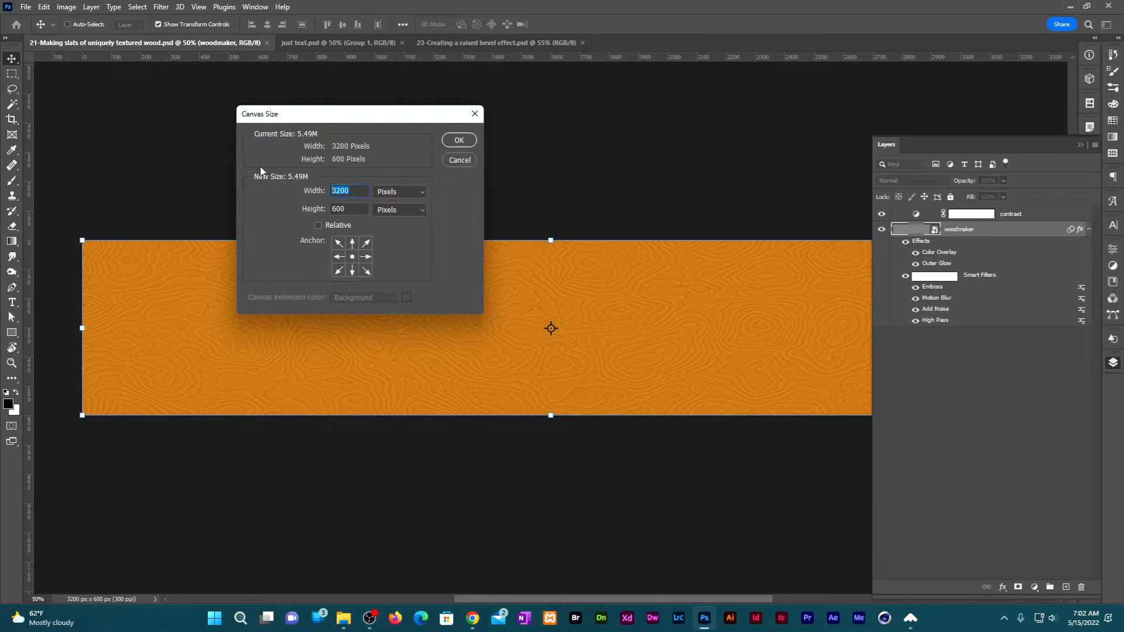
text(3000)
key(Tab)
text(1200)
key(Return)
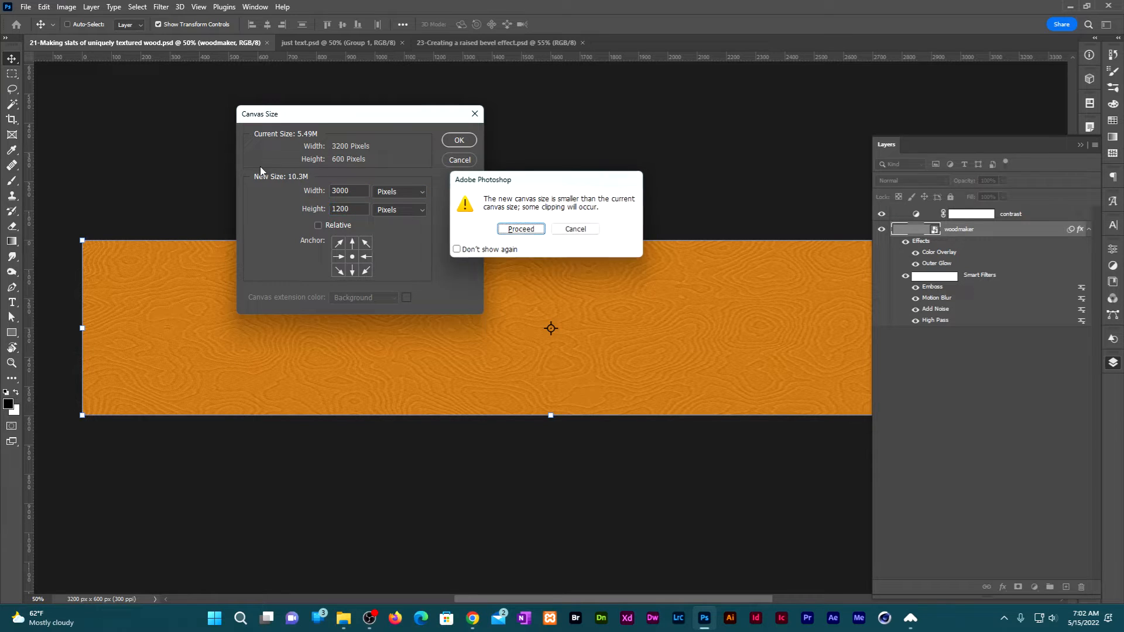
click(530, 229)
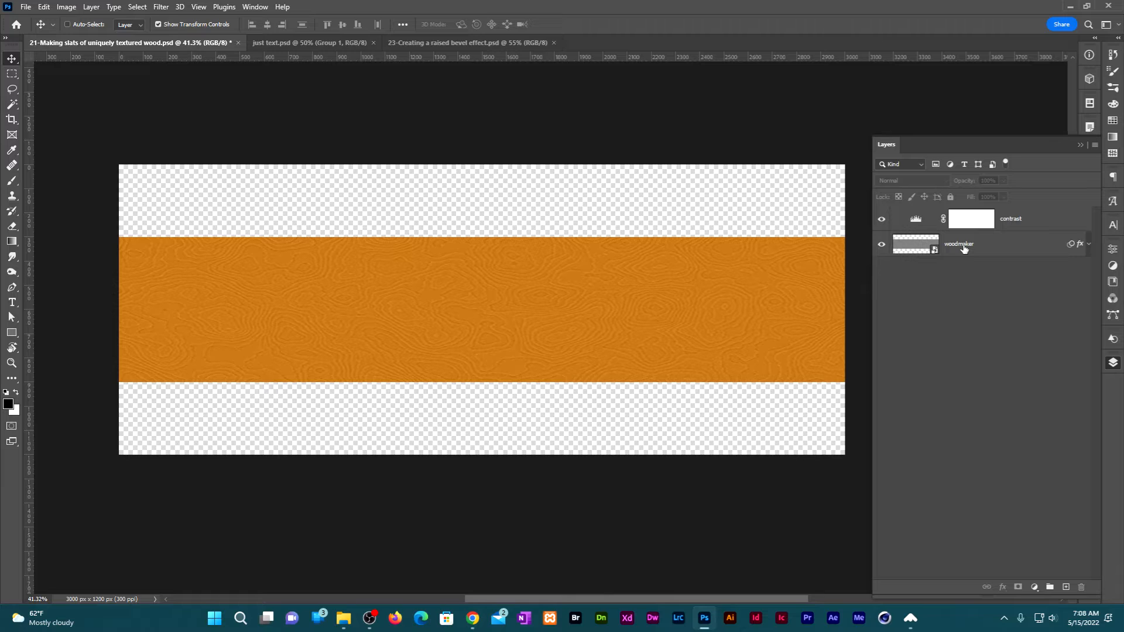
Rename the woodmaker layer as "middle panel".
double_click(963, 246)
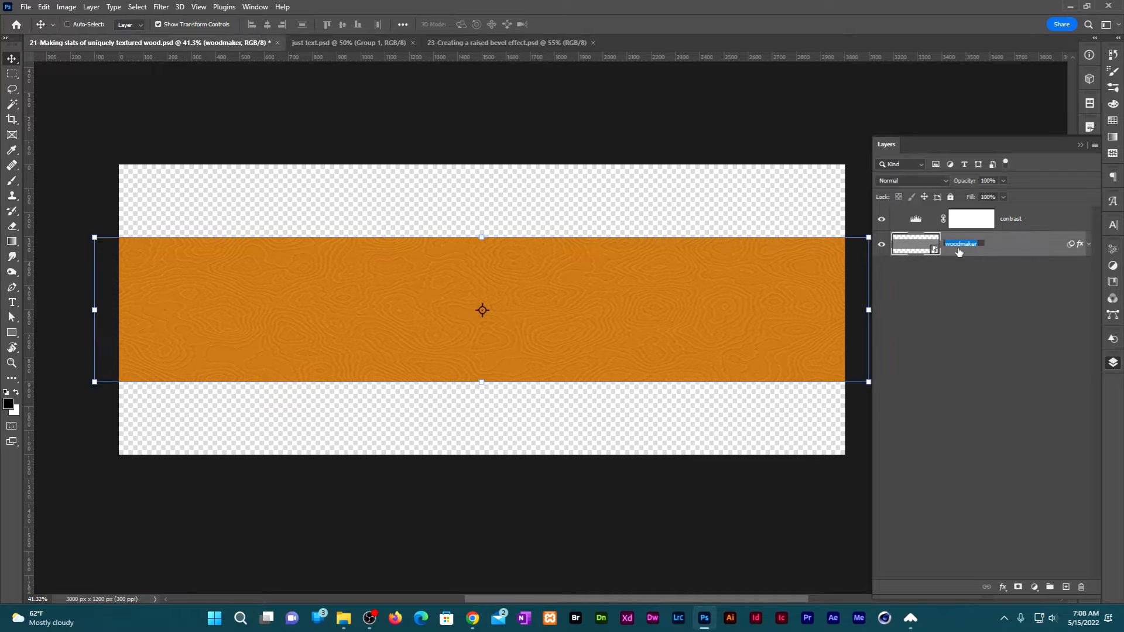
text(middle panel)
key(Return)
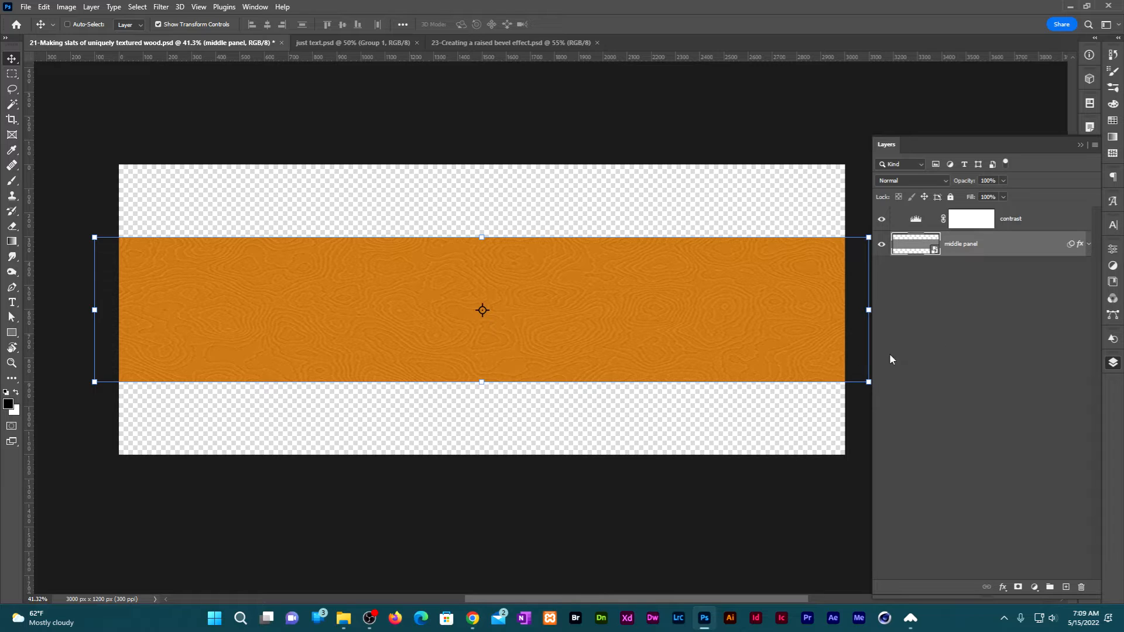
Create two independent duplicates of the middle panel layer using New Smart Object via Copy.
click(91, 7)
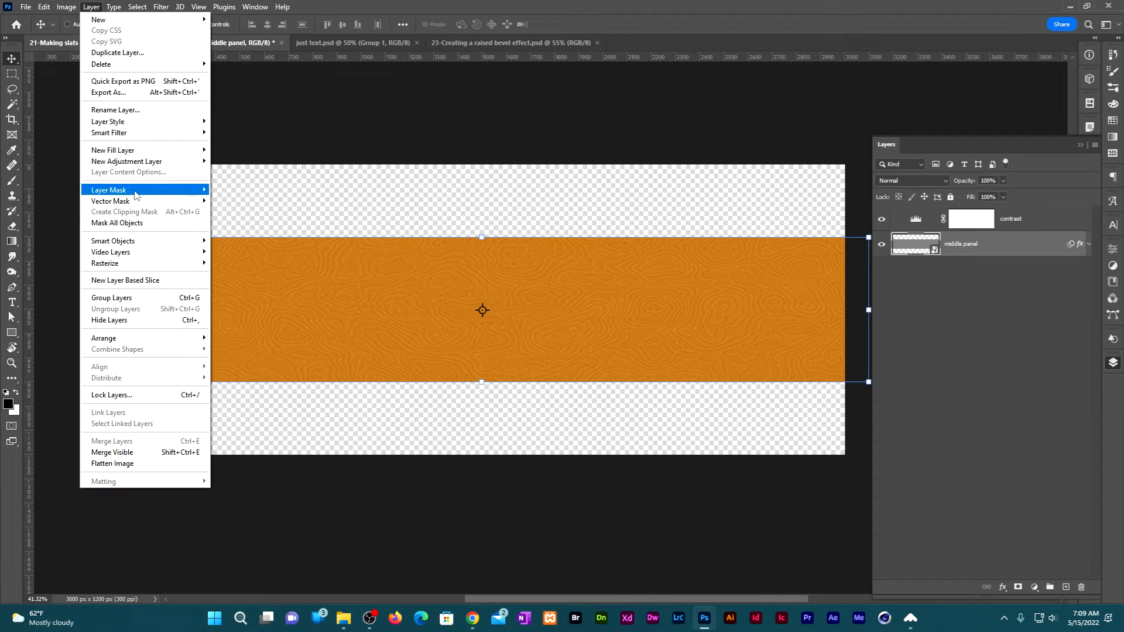
mouse_move(153, 242)
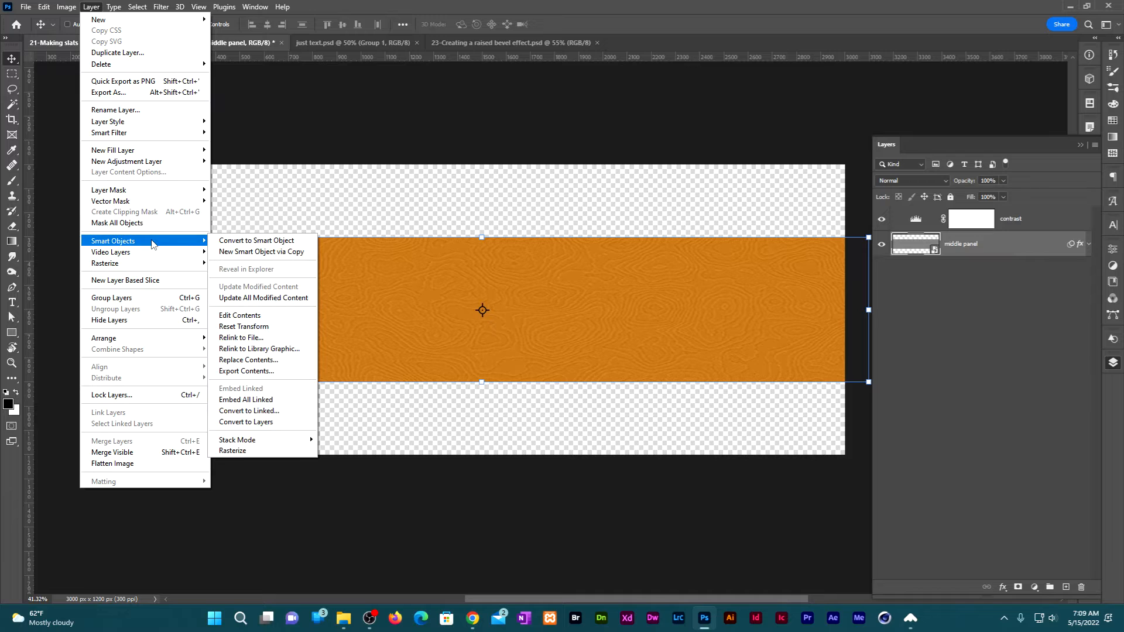
click(265, 253)
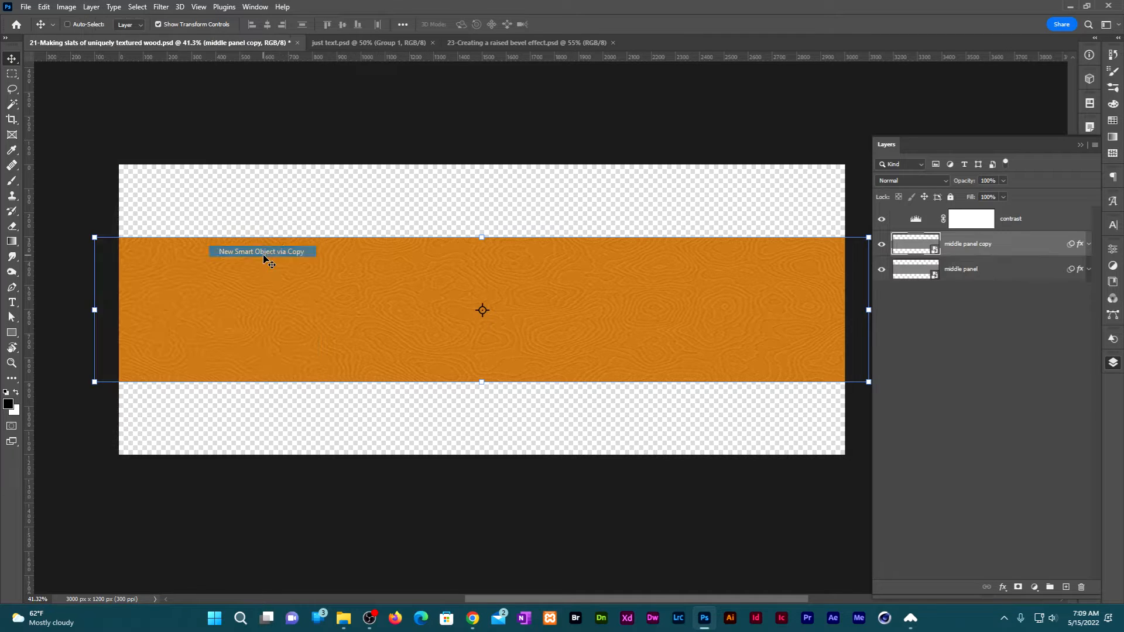
click(91, 7)
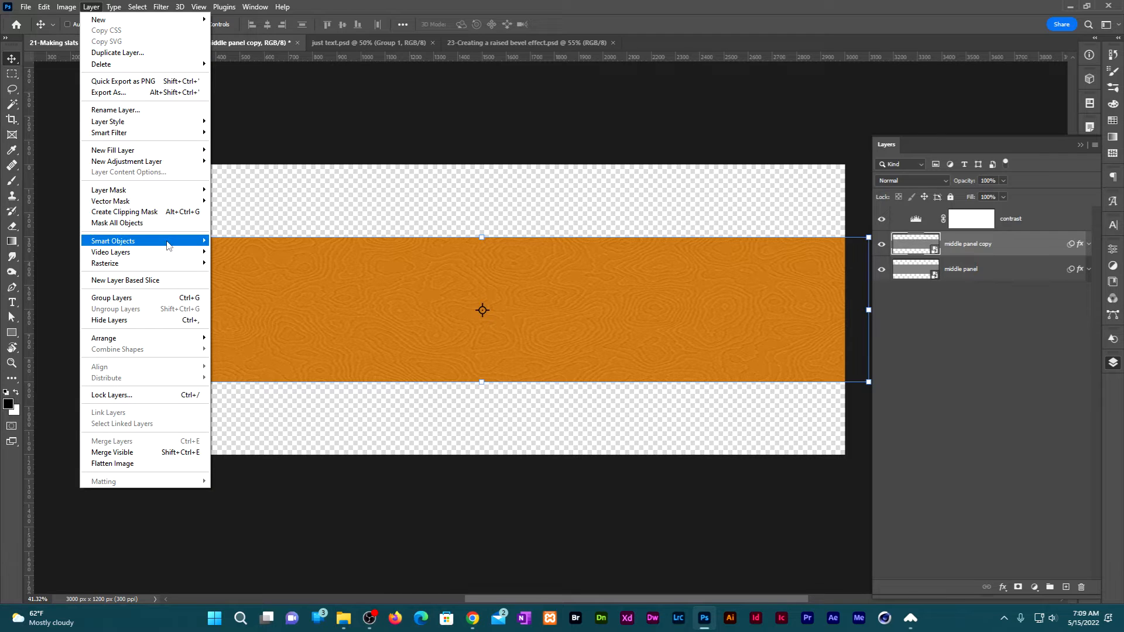
mouse_move(168, 245)
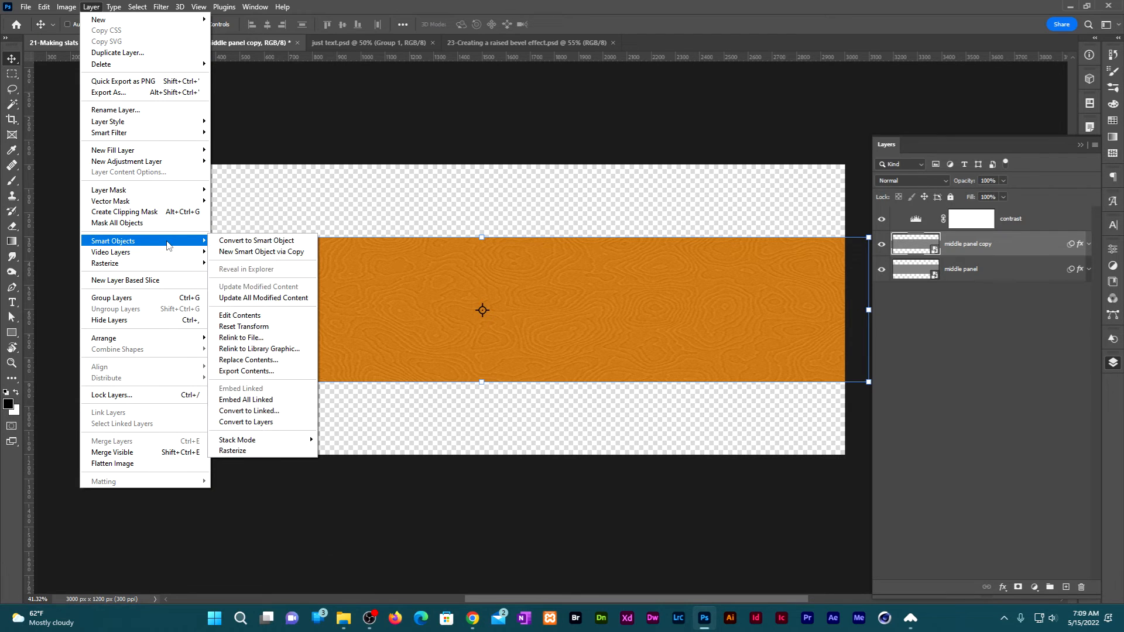
click(281, 255)
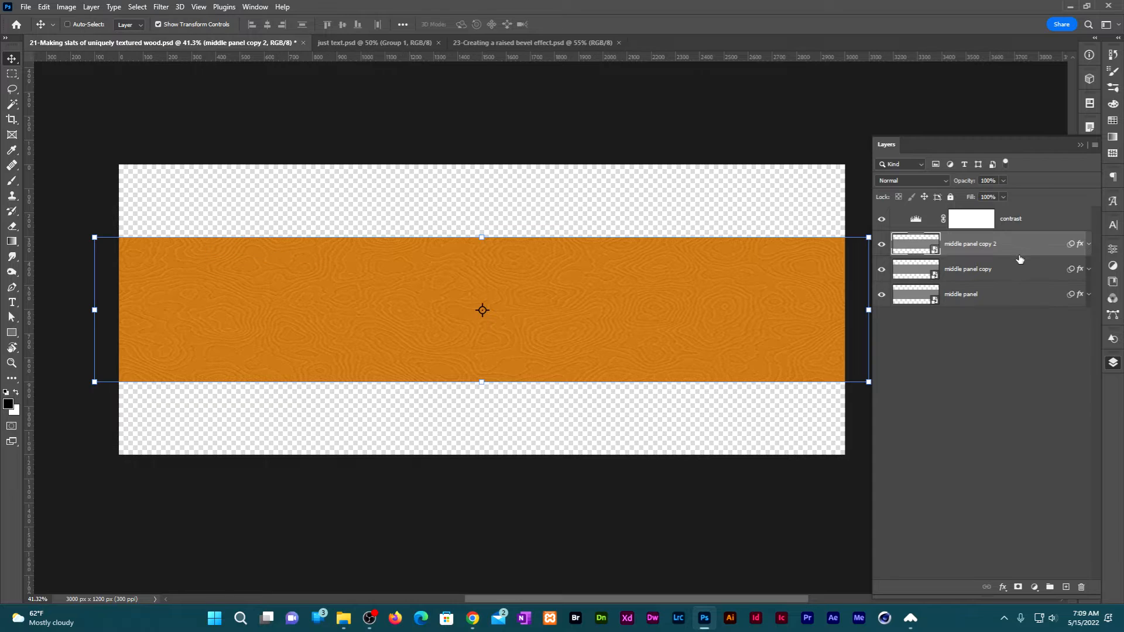
Rename the second copy as "top" and move it below the middle panel layer in the stack.
double_click(987, 244)
text(top)
key(Return)
drag(987, 246, 1005, 303)
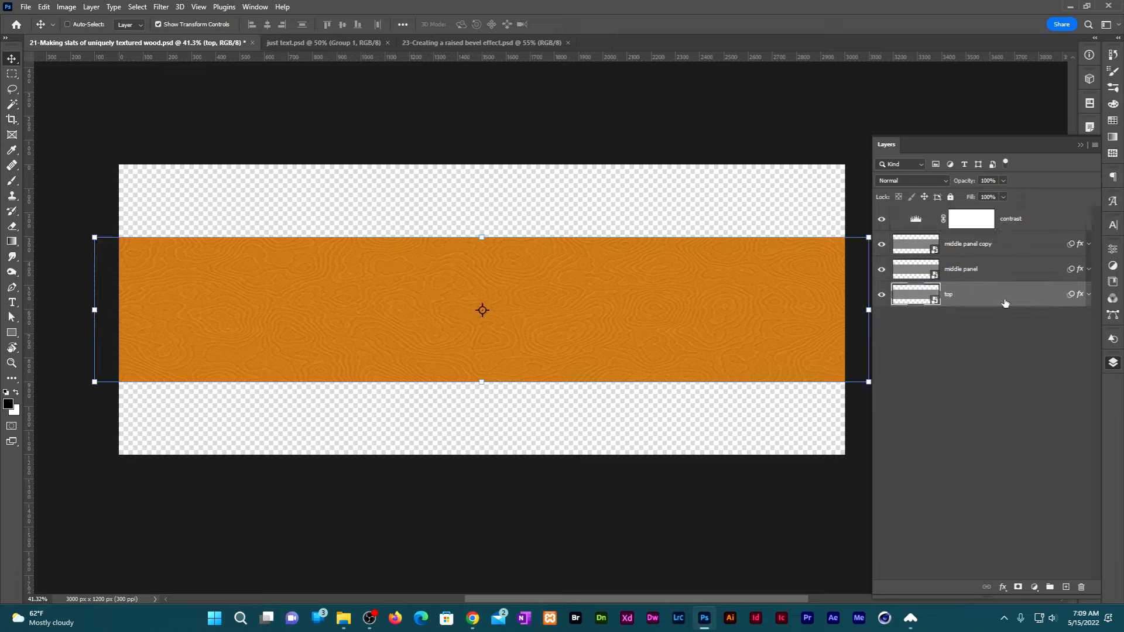
Rename the remaining middle panel copy as "bottom" and move it beneath the top layer in the stack.
double_click(964, 245)
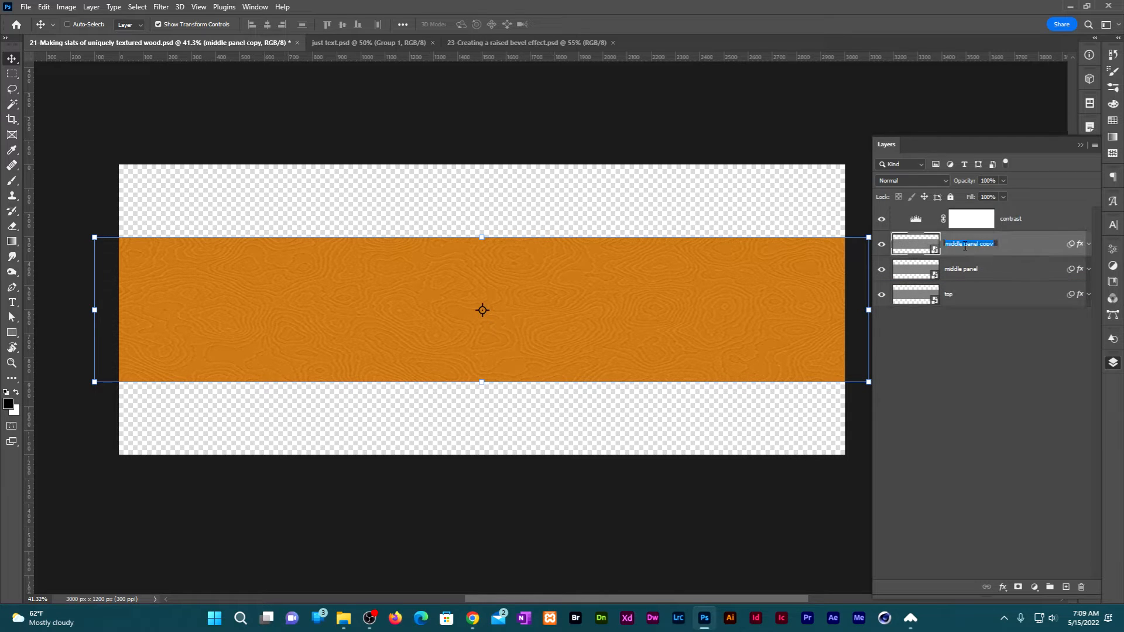
text(bottom)
key(Return)
drag(964, 245, 1013, 298)
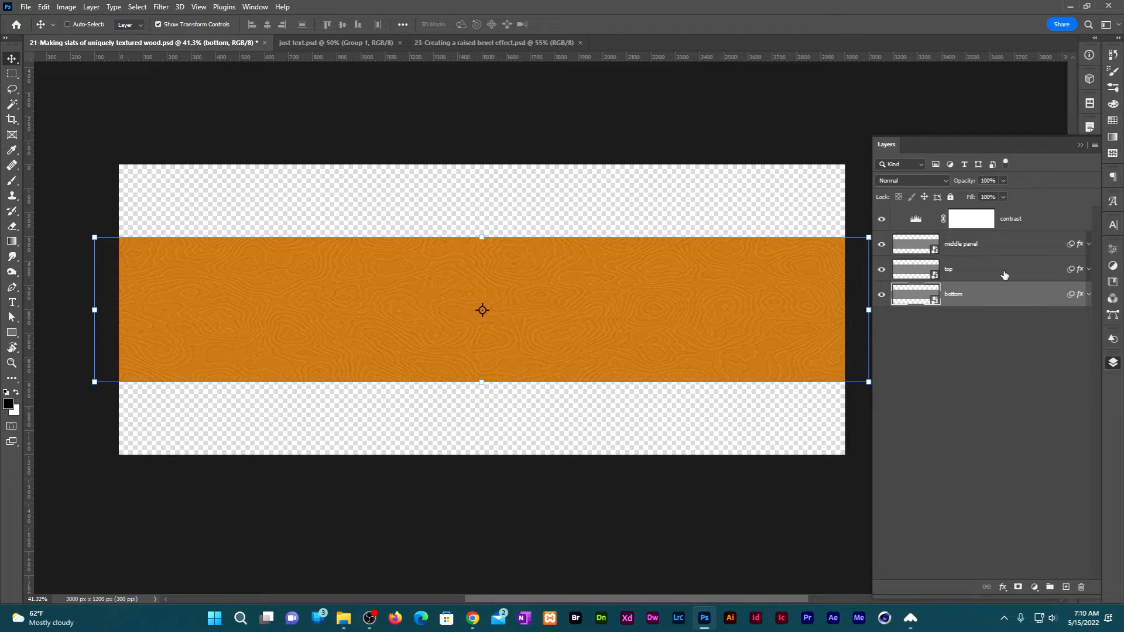
Free-transform the top layer to a vertical position of Y 100 px.
click(1004, 272)
click(44, 8)
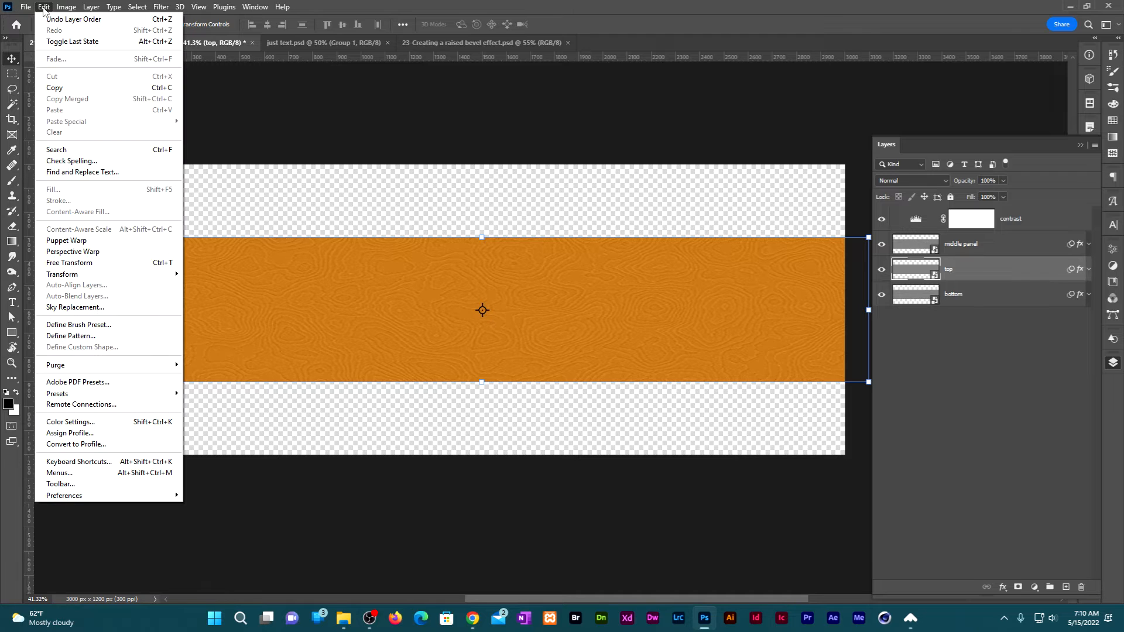
click(95, 263)
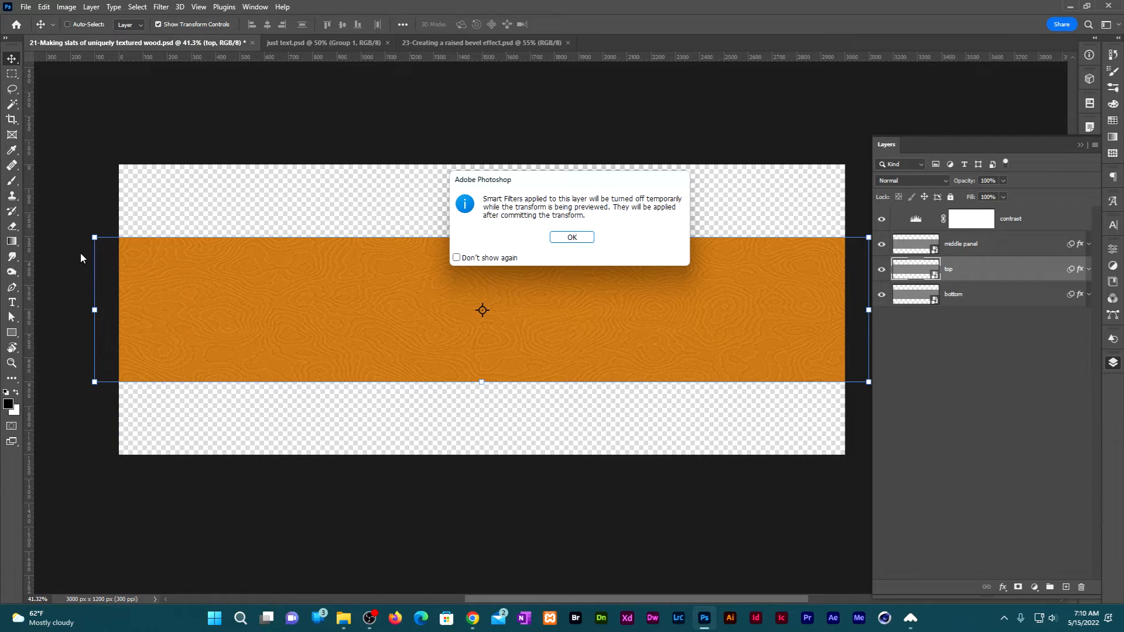
click(572, 237)
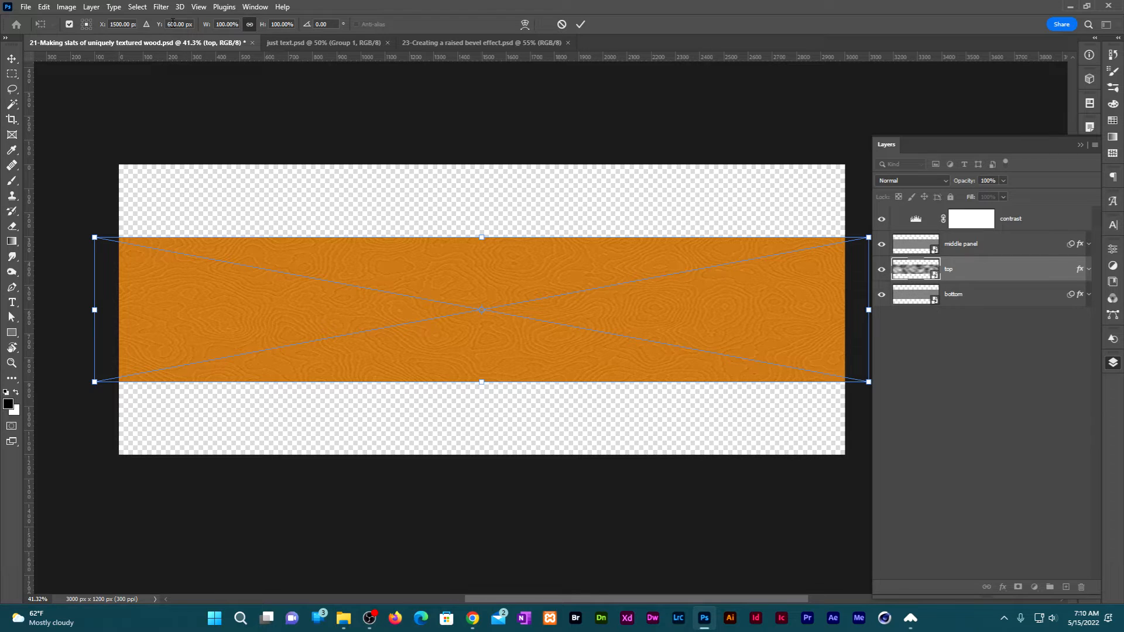
click(171, 23)
text(100)
key(Return)
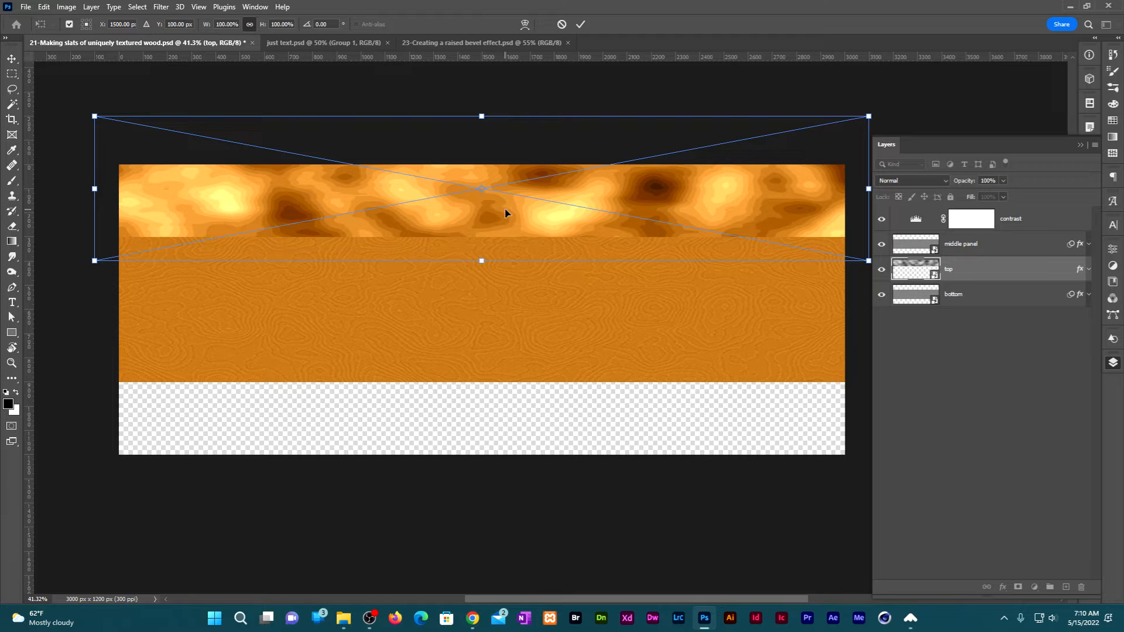
Flip the top layer horizontally and commit the transform.
right_click(505, 212)
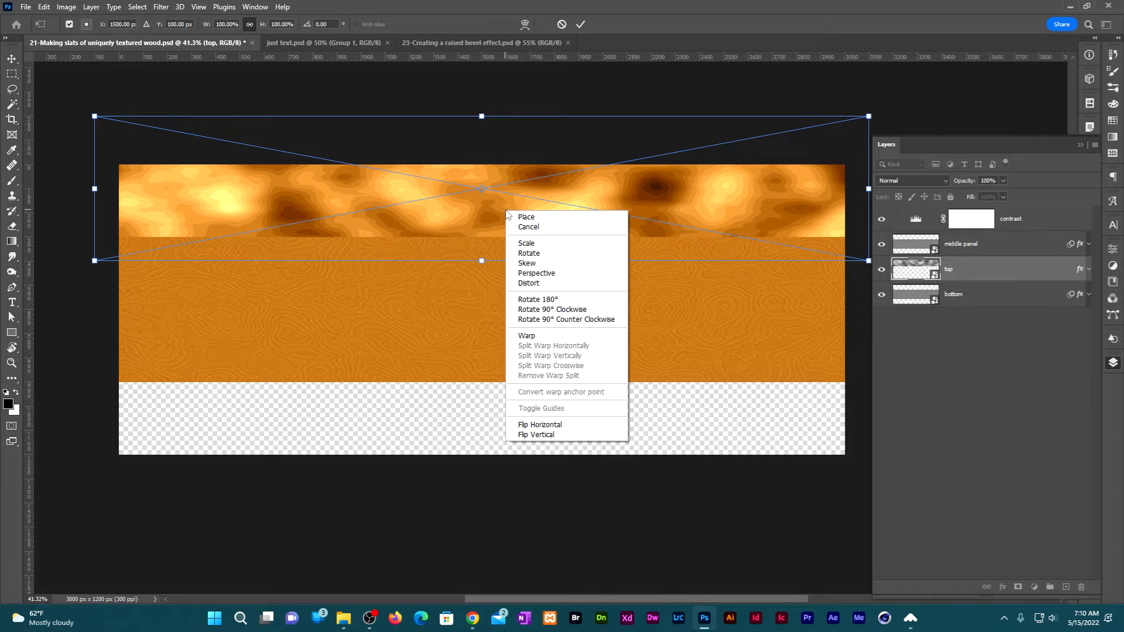
click(573, 424)
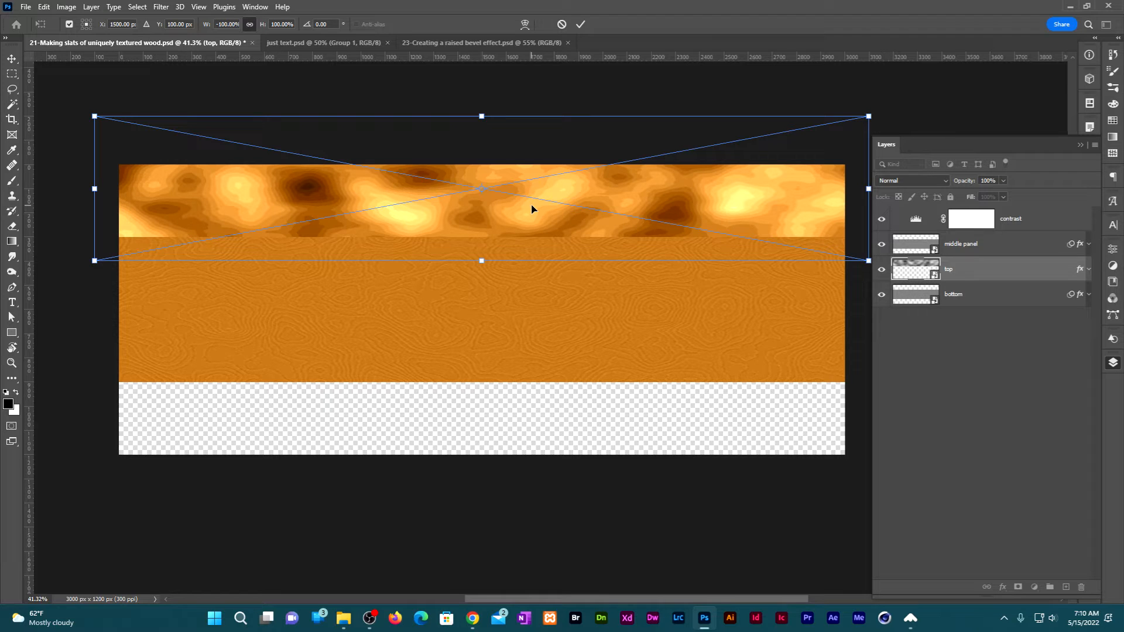
click(580, 25)
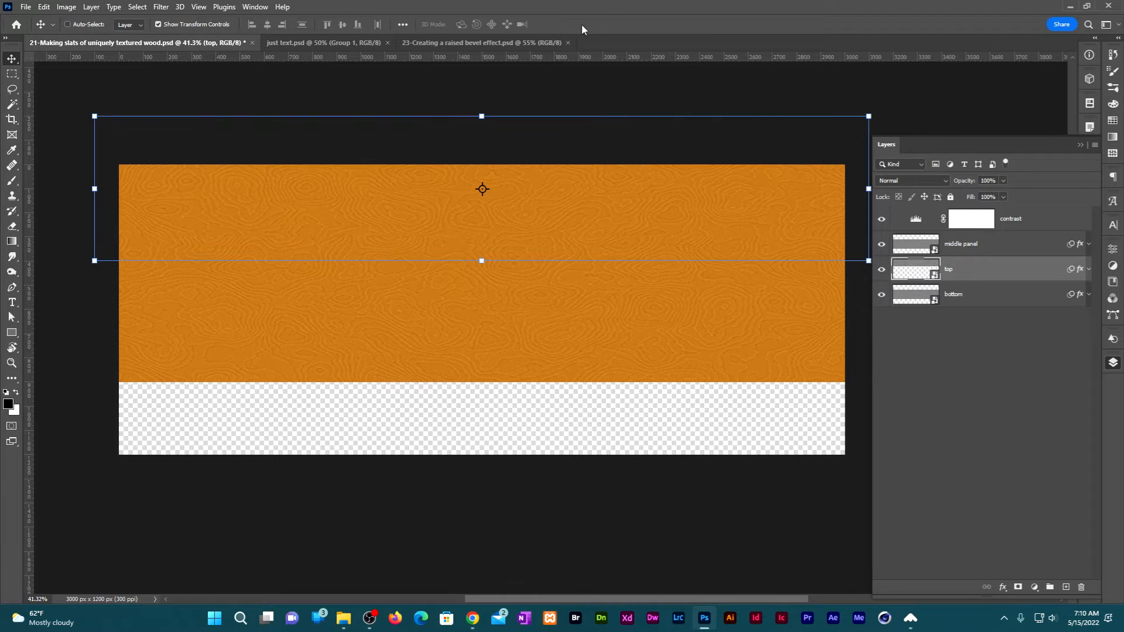
Free-transform the bottom layer to a vertical position of Y 1100 px.
click(996, 299)
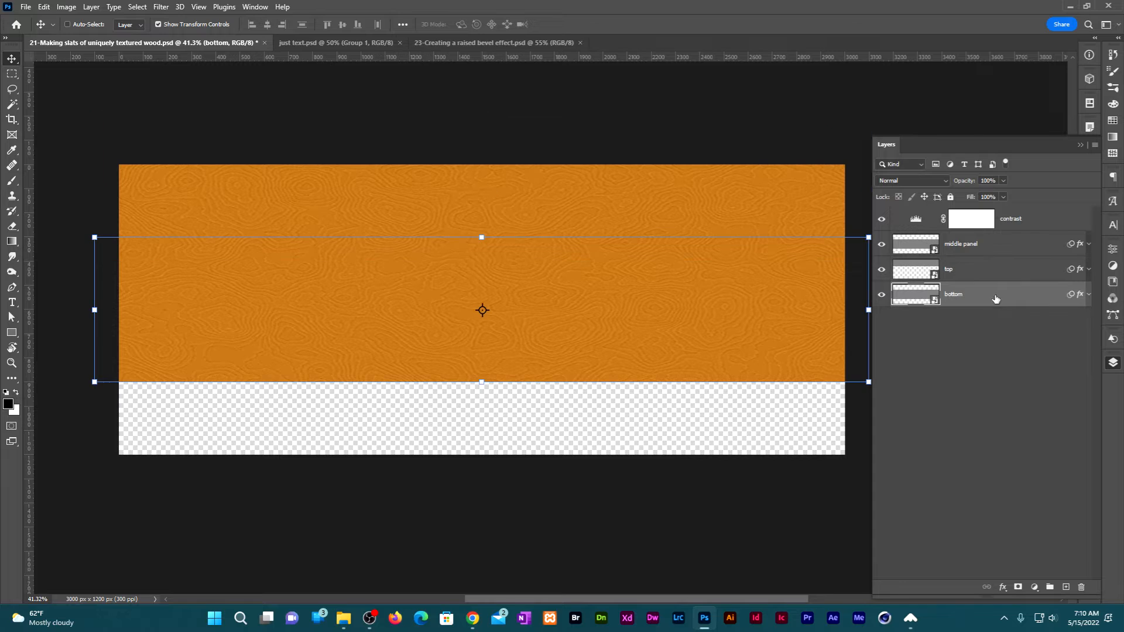
click(42, 6)
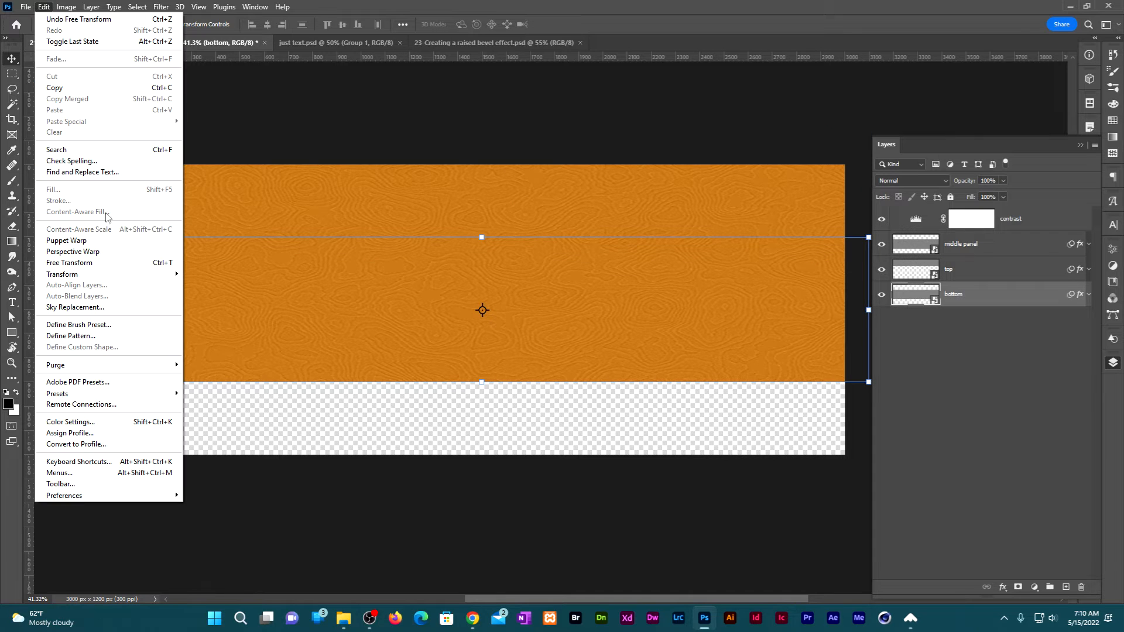
click(94, 262)
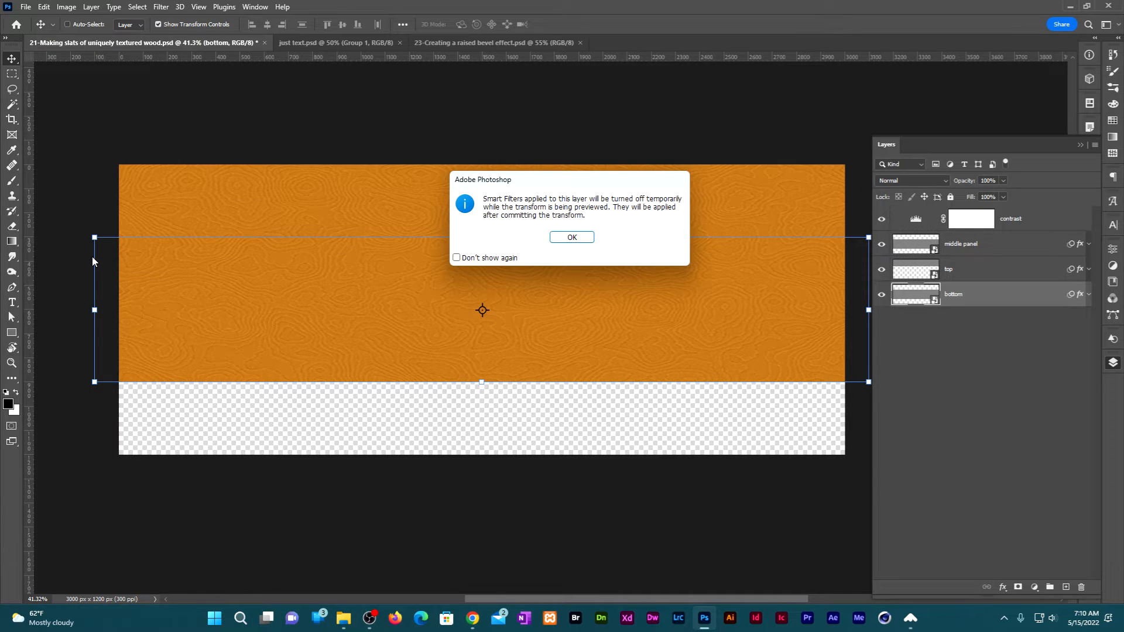
click(583, 237)
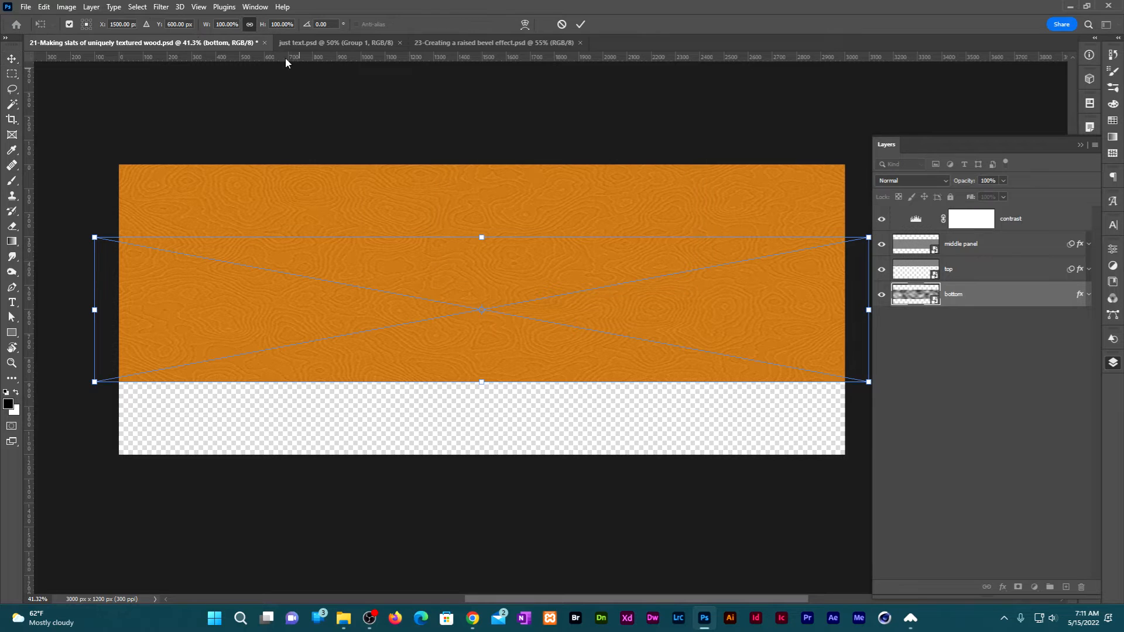
double_click(176, 24)
text(1100)
key(Return)
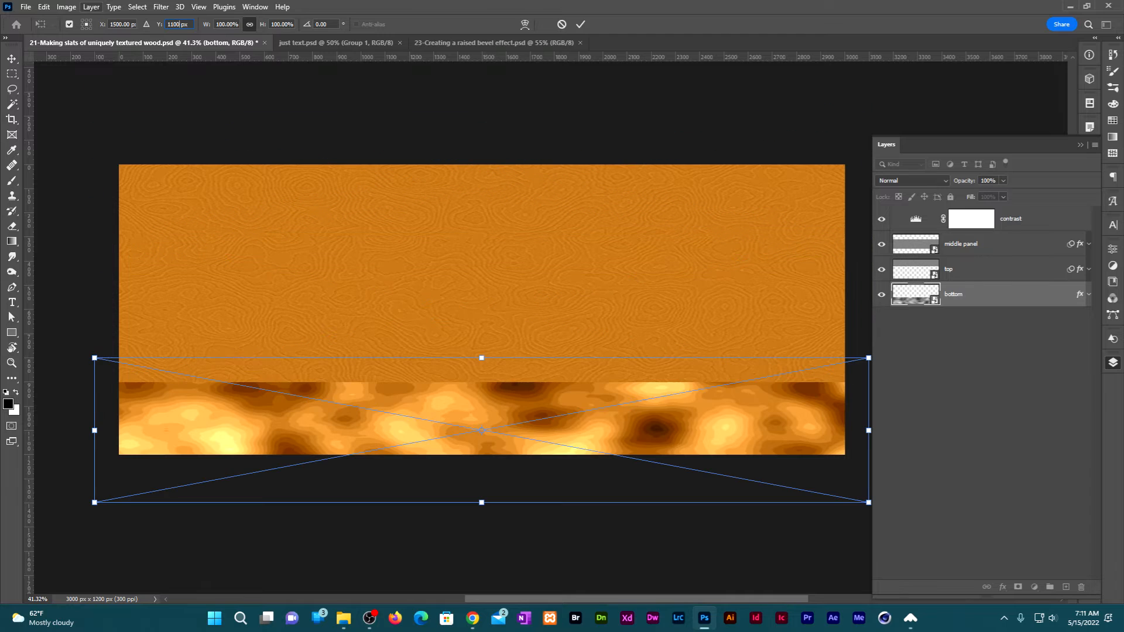
Flip the bottom layer horizontally and commit the transform.
right_click(546, 426)
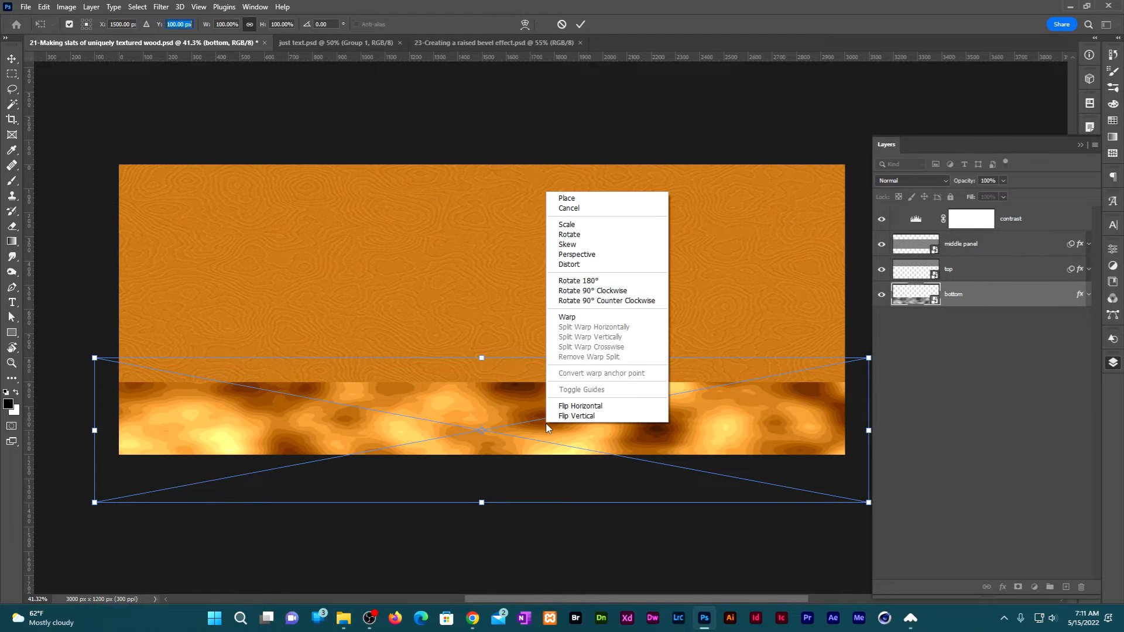
click(576, 409)
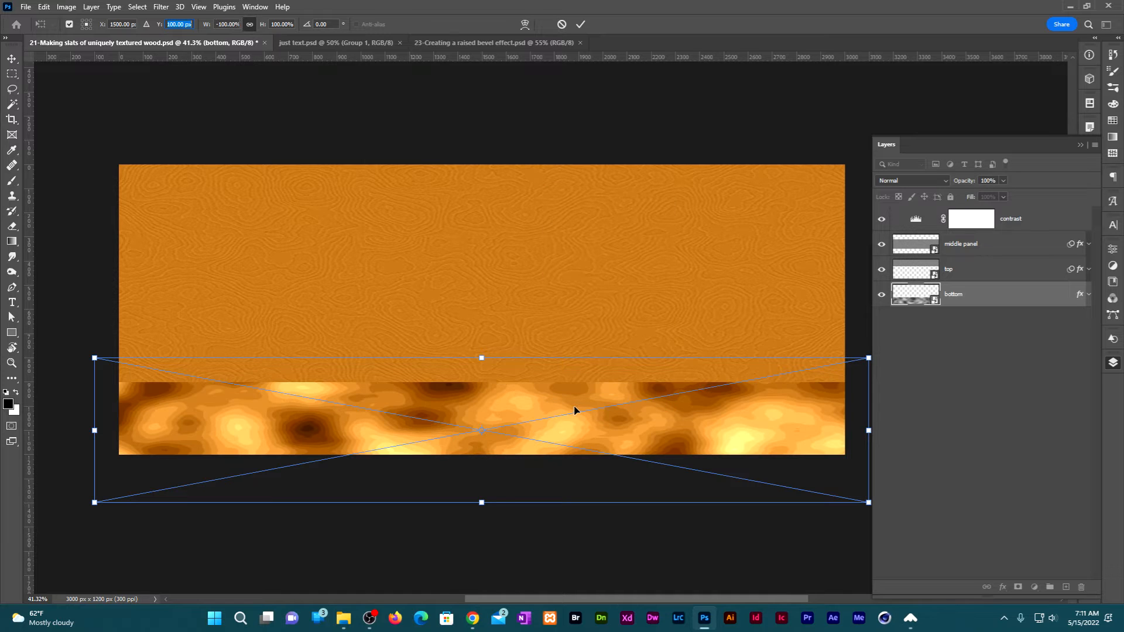
click(579, 25)
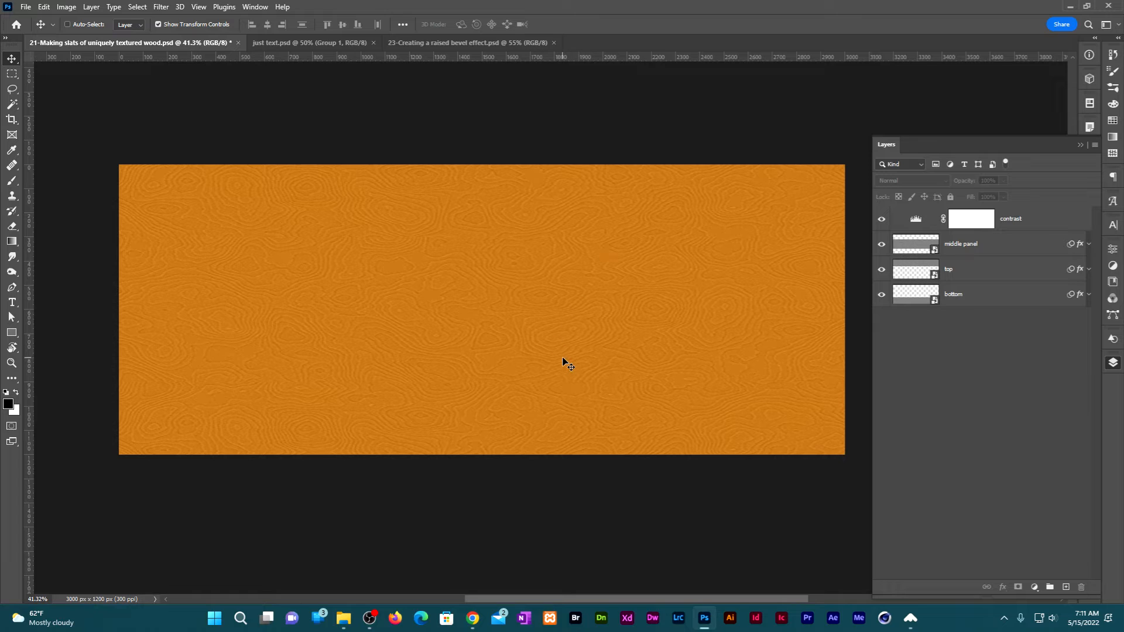
Add a Brightness/Contrast adjustment clipped to the middle panel layer, with brightness set to -10.
click(1013, 250)
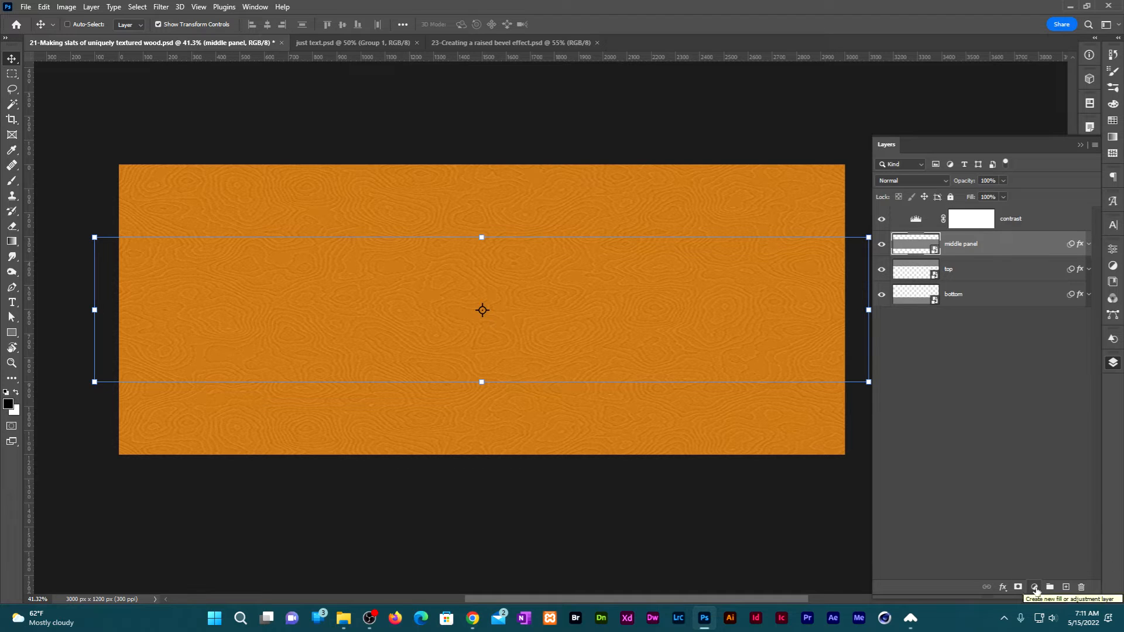
click(1035, 587)
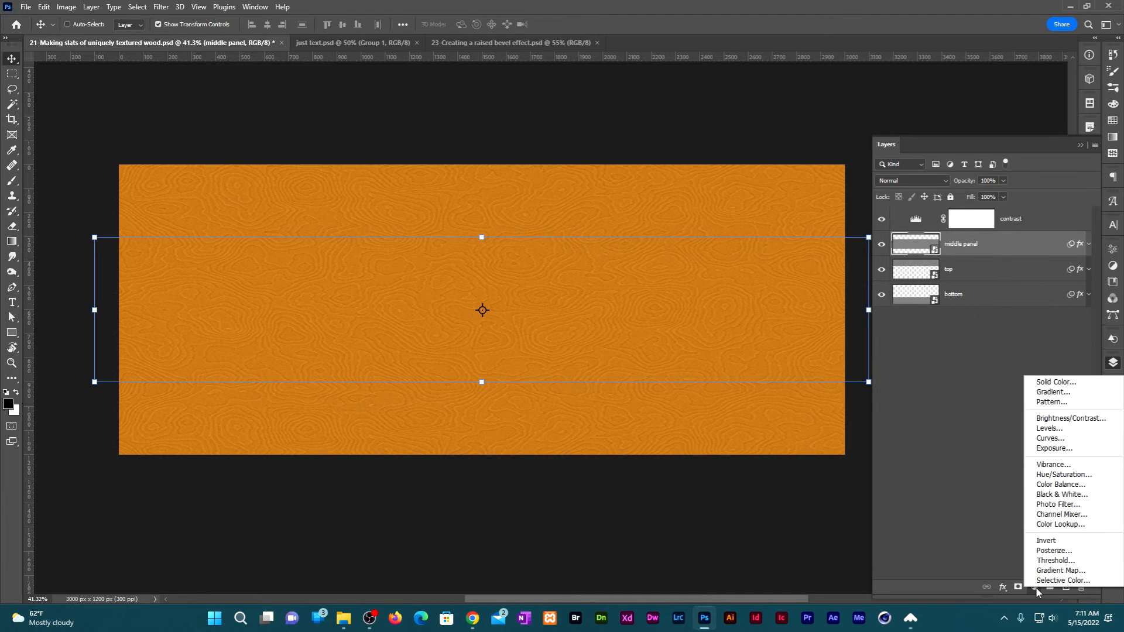
click(1069, 419)
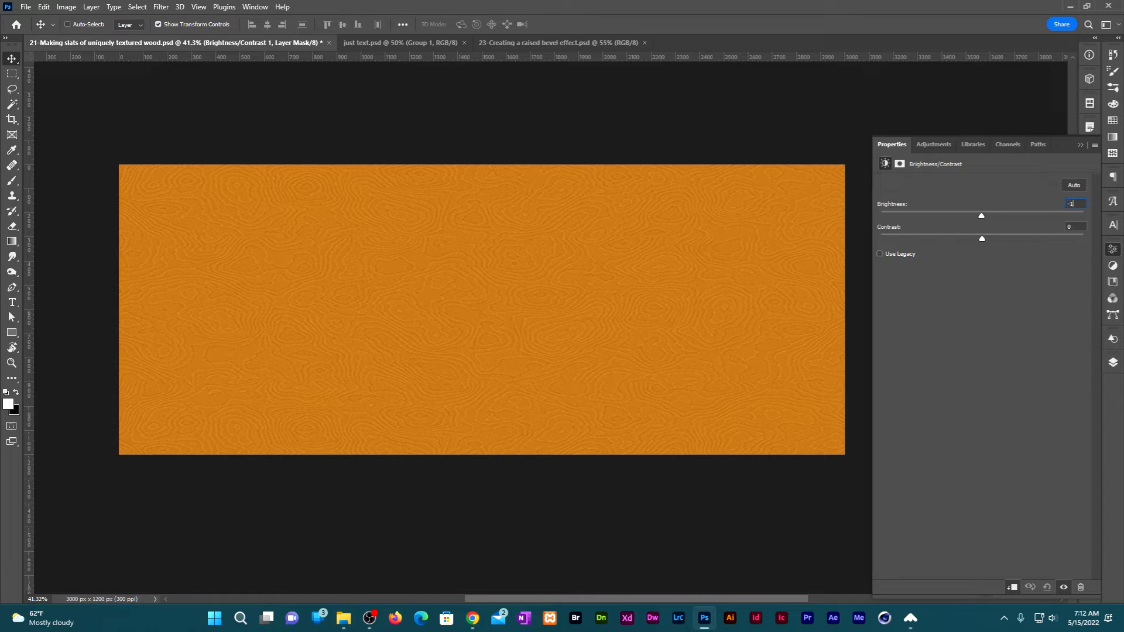
text(0)
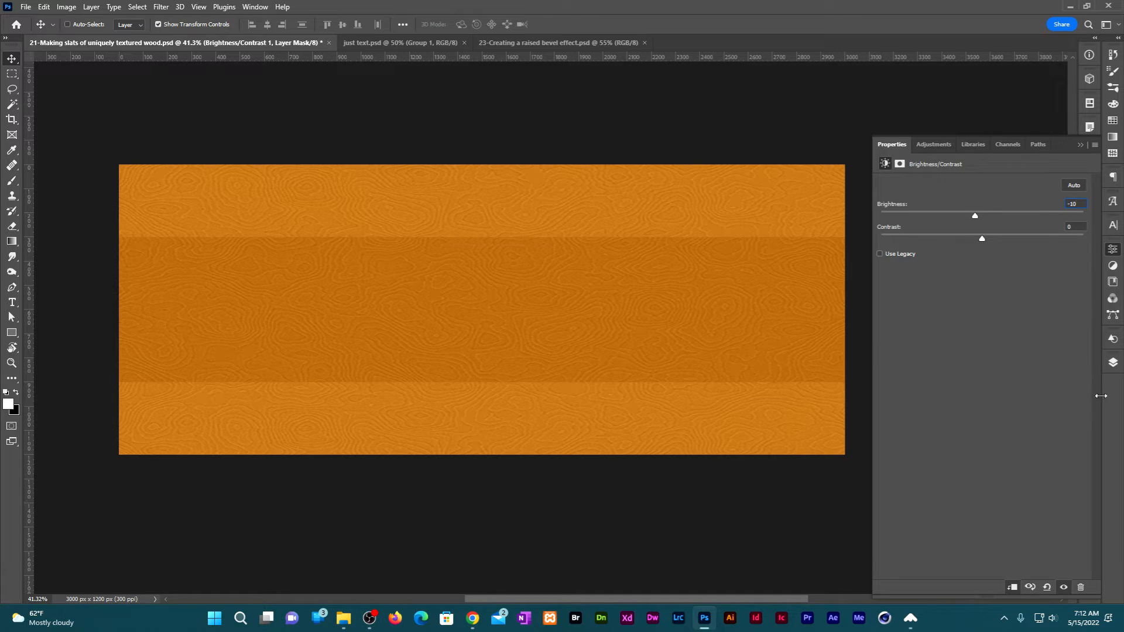
click(1112, 363)
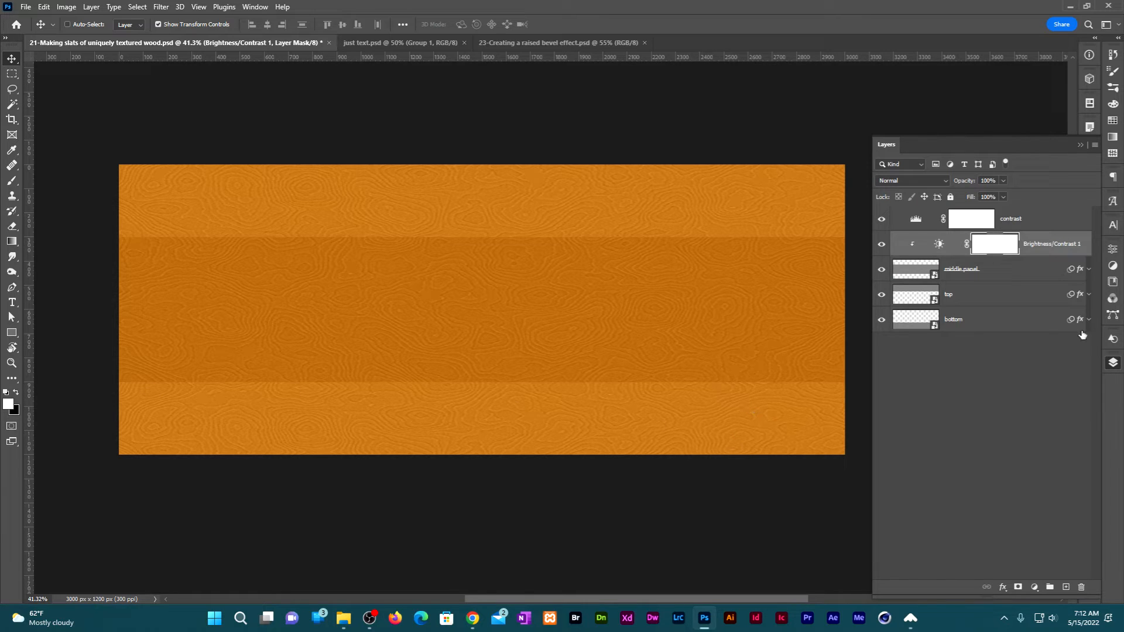
Add an Inner Glow effect to the middle panel layer.
click(1015, 278)
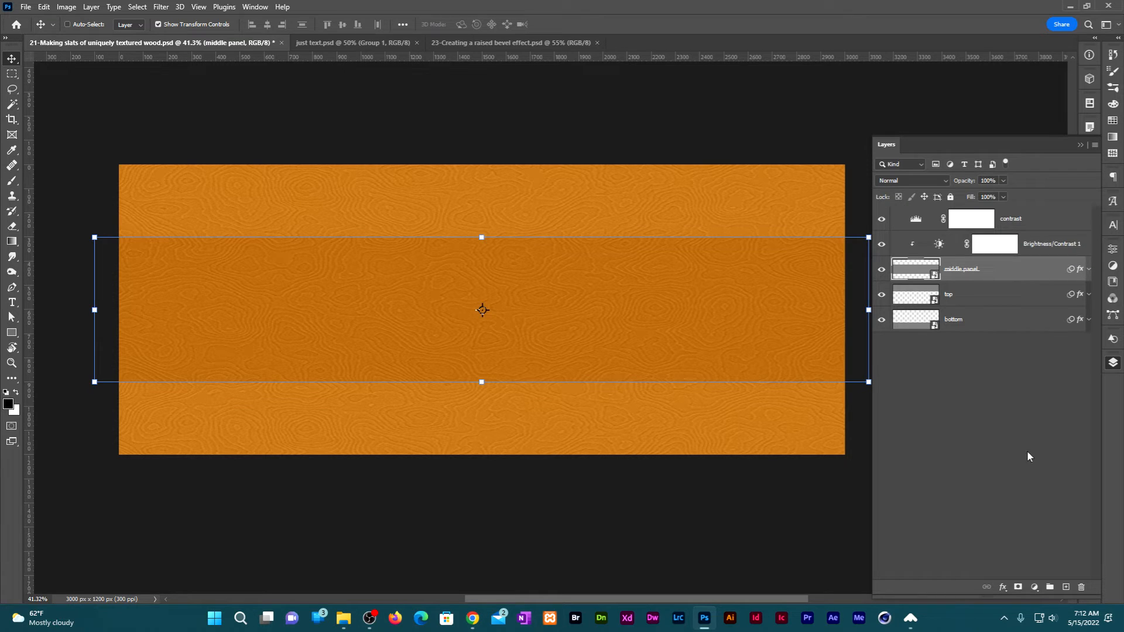
click(1003, 587)
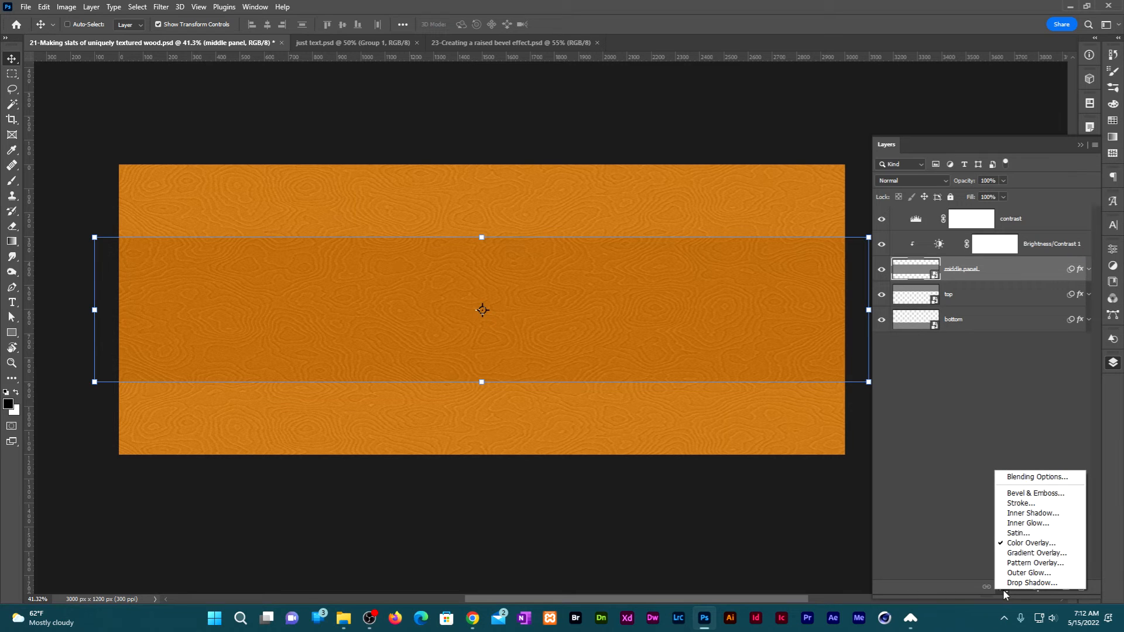
click(1056, 529)
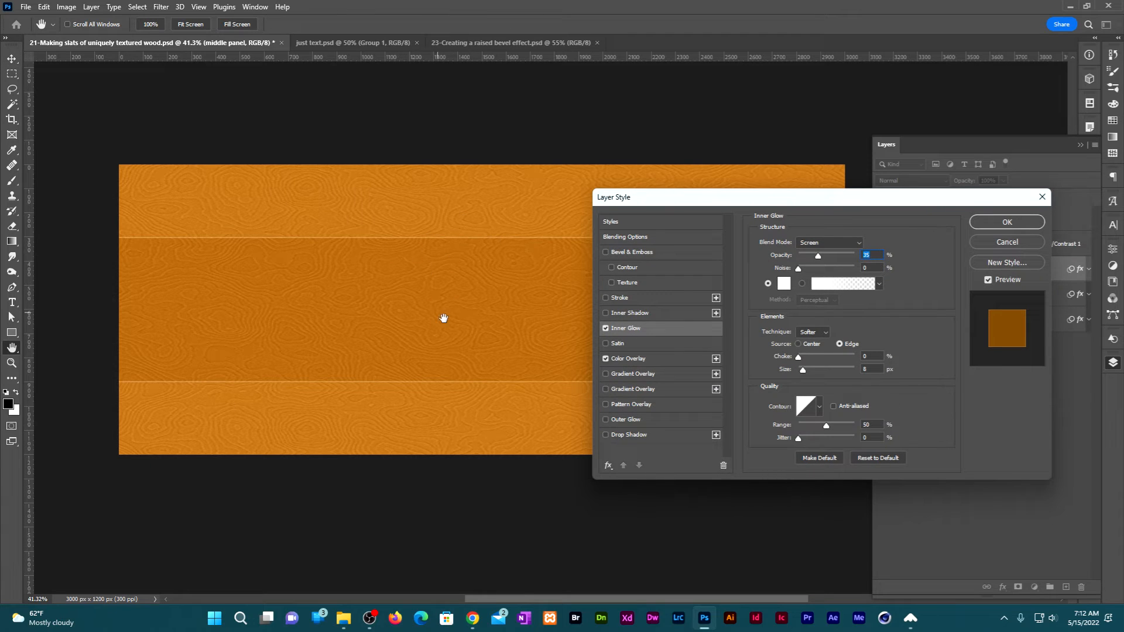
Set the inner glow color to dark brown with hue 35°, saturation 100% and brightness 20%.
click(784, 283)
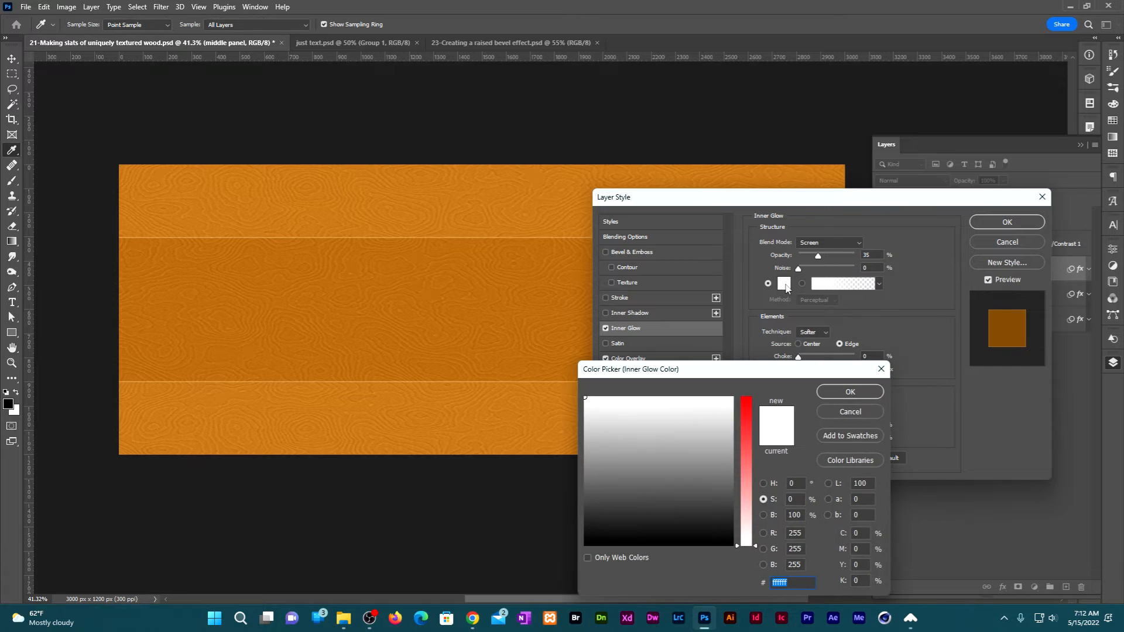
double_click(798, 483)
text(35)
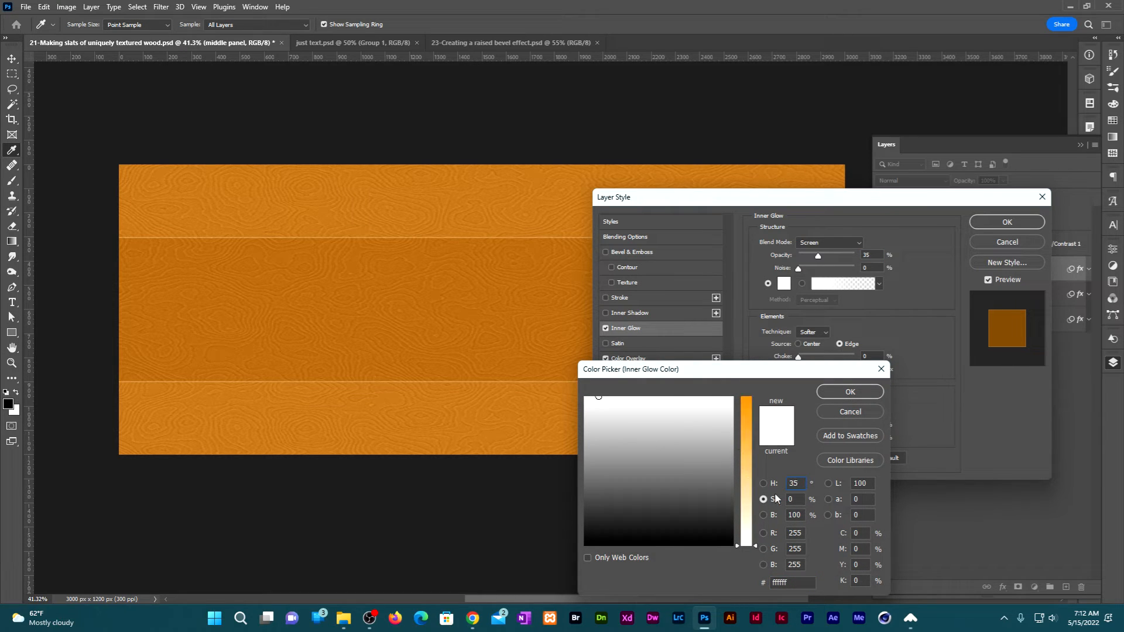
double_click(793, 499)
text(100)
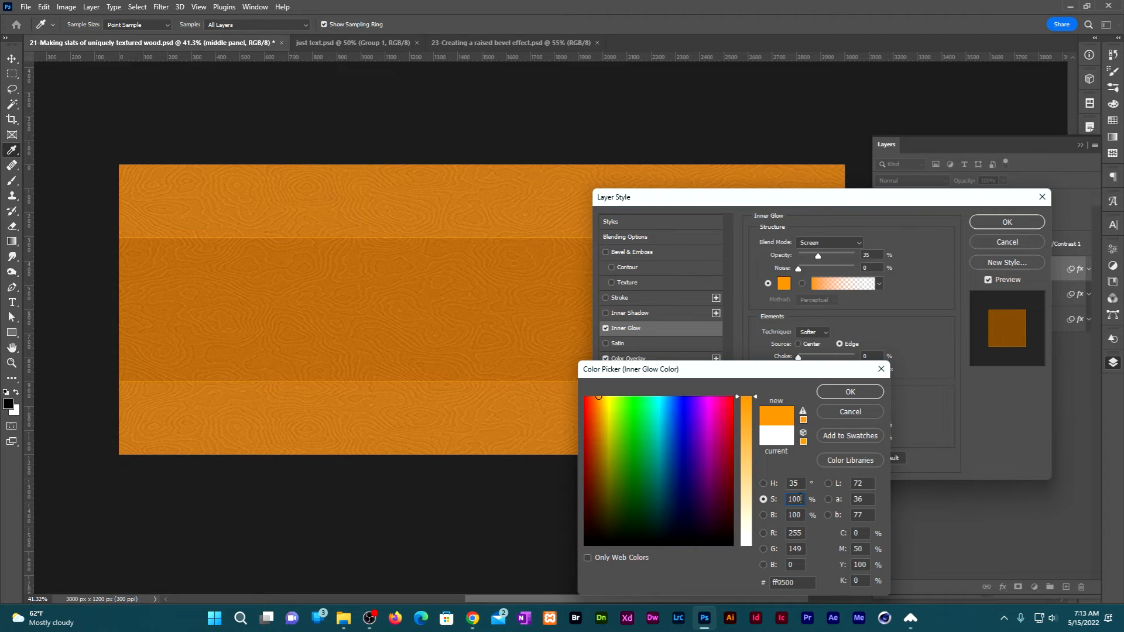
double_click(799, 516)
text(20)
drag(783, 375, 842, 233)
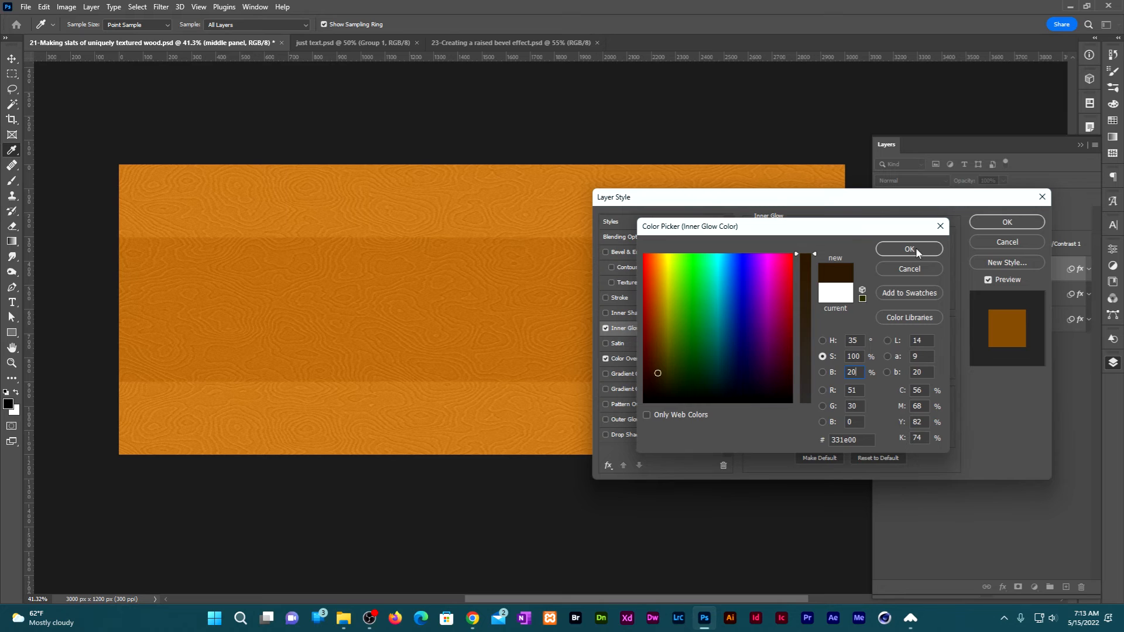
click(909, 249)
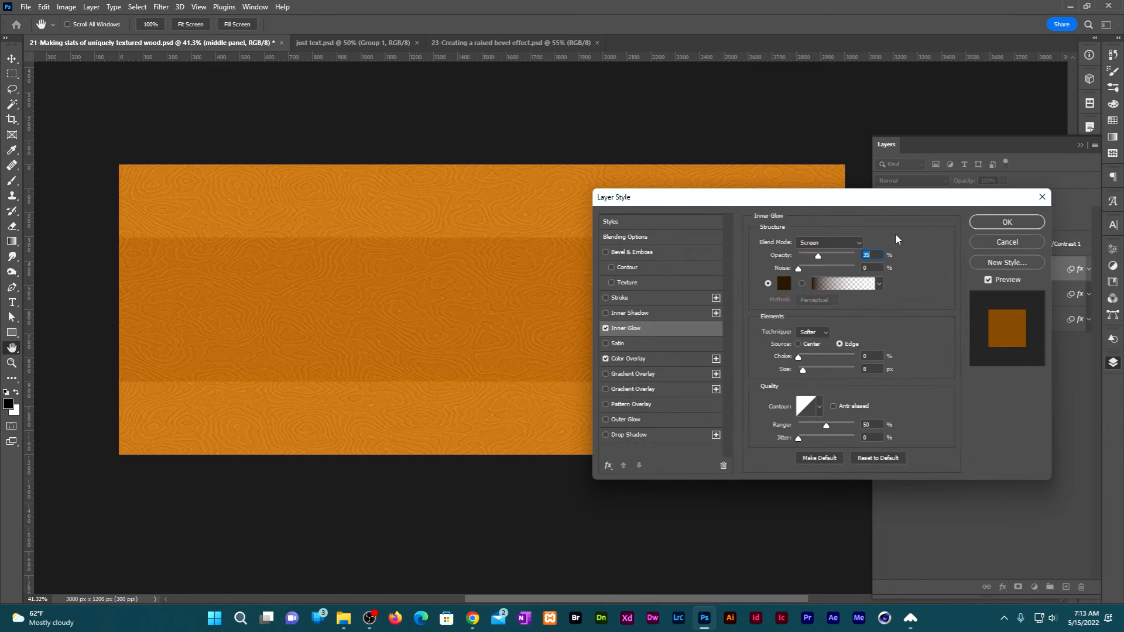
Set the inner glow to Multiply blending, 25% opacity and 6 px size, and apply the layer style.
click(858, 242)
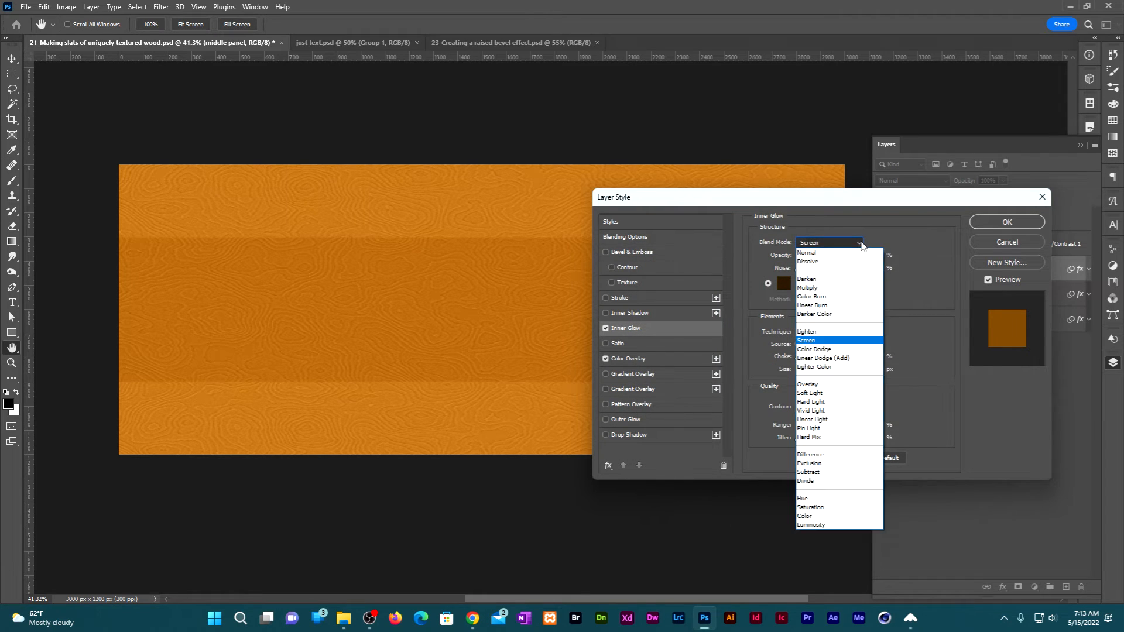
click(822, 283)
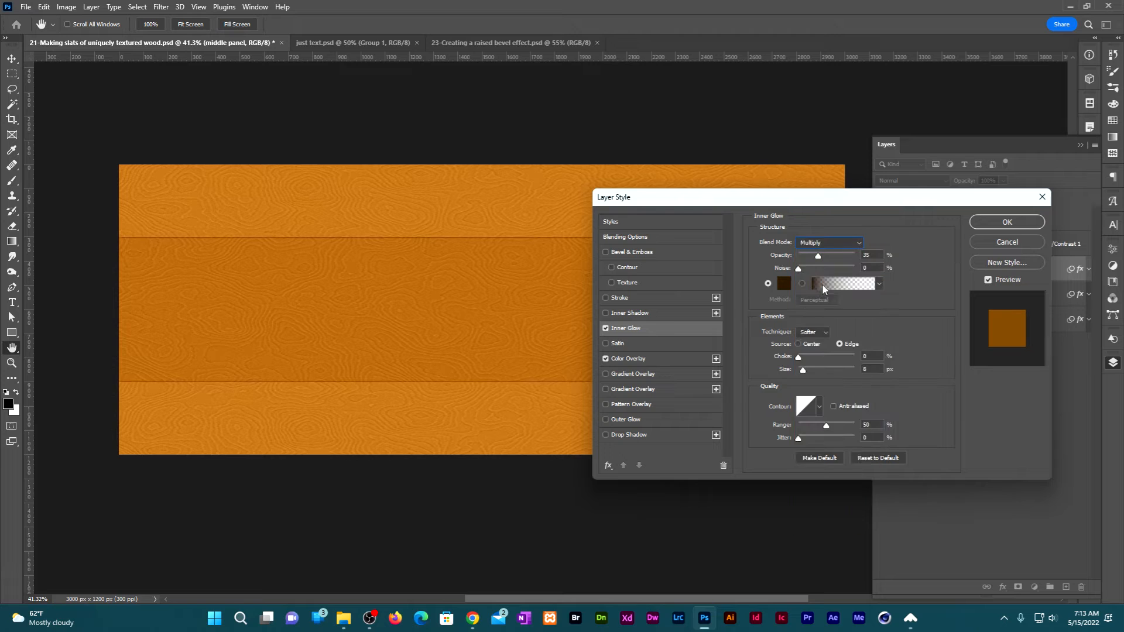
double_click(866, 254)
text(25)
double_click(870, 370)
text(6)
click(1018, 222)
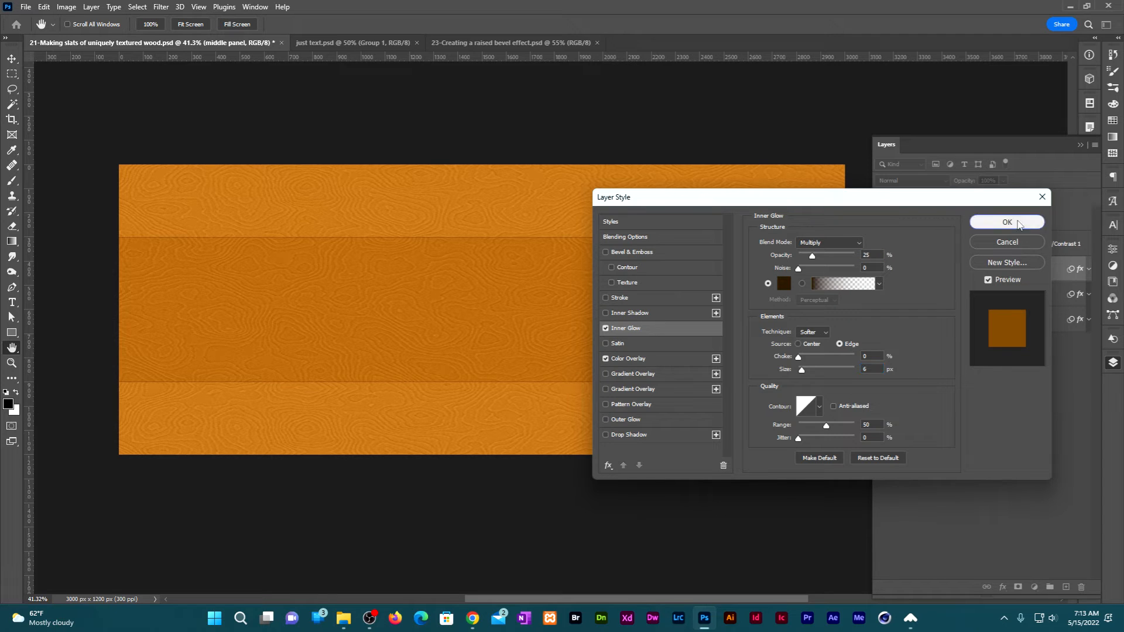
key(v)
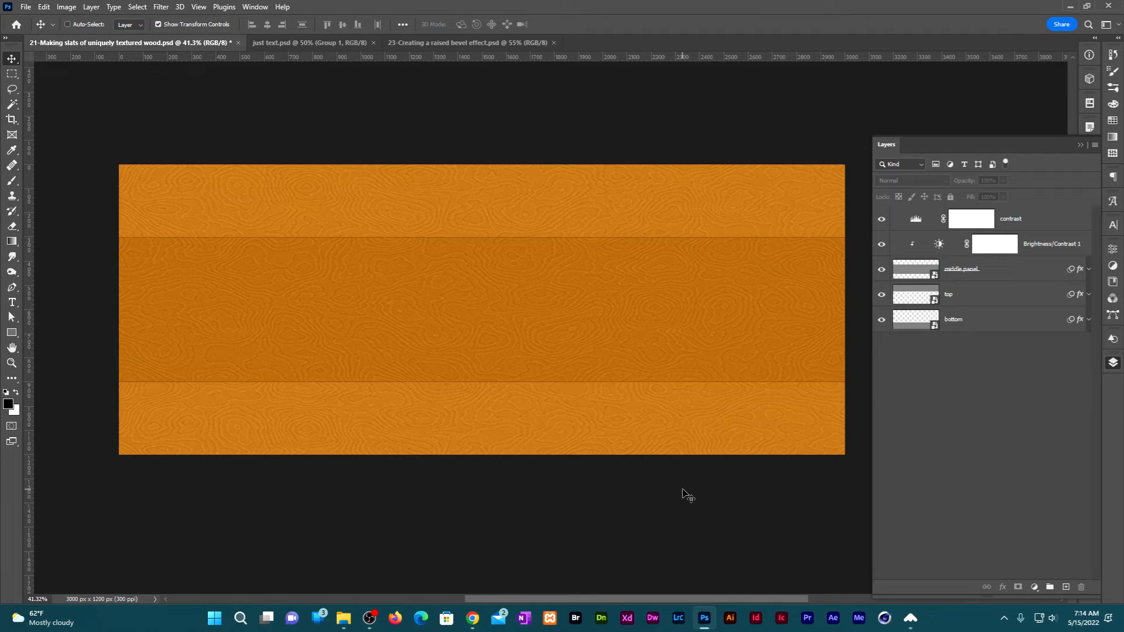
Open the top layer's smart object contents and re-render its Clouds smart filter twice for a different pattern.
double_click(919, 297)
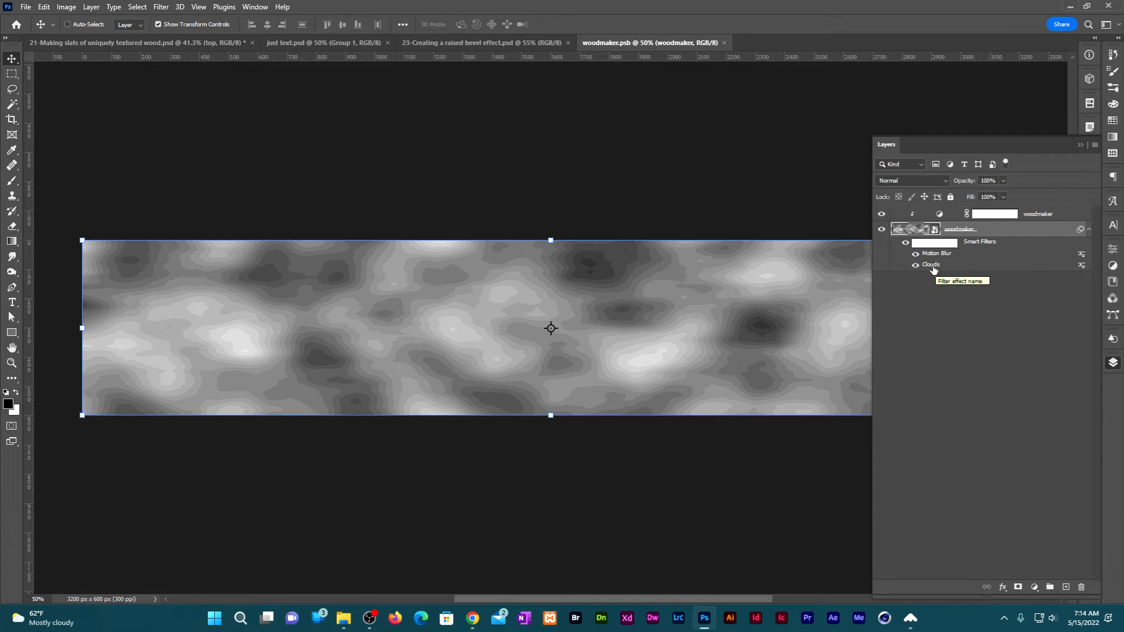
double_click(933, 265)
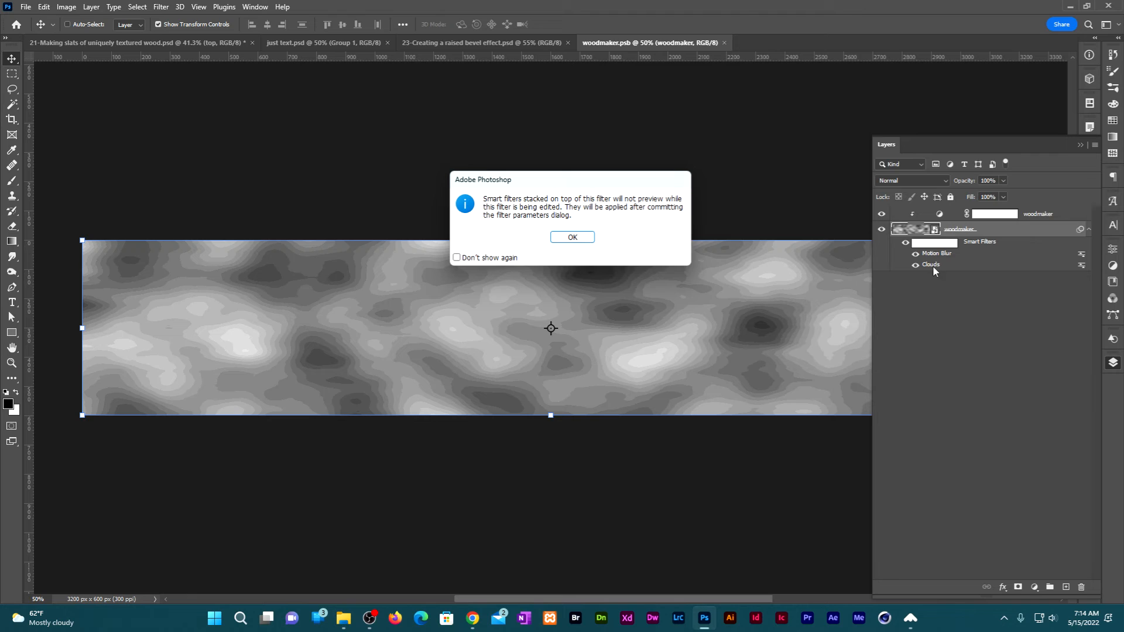
click(574, 236)
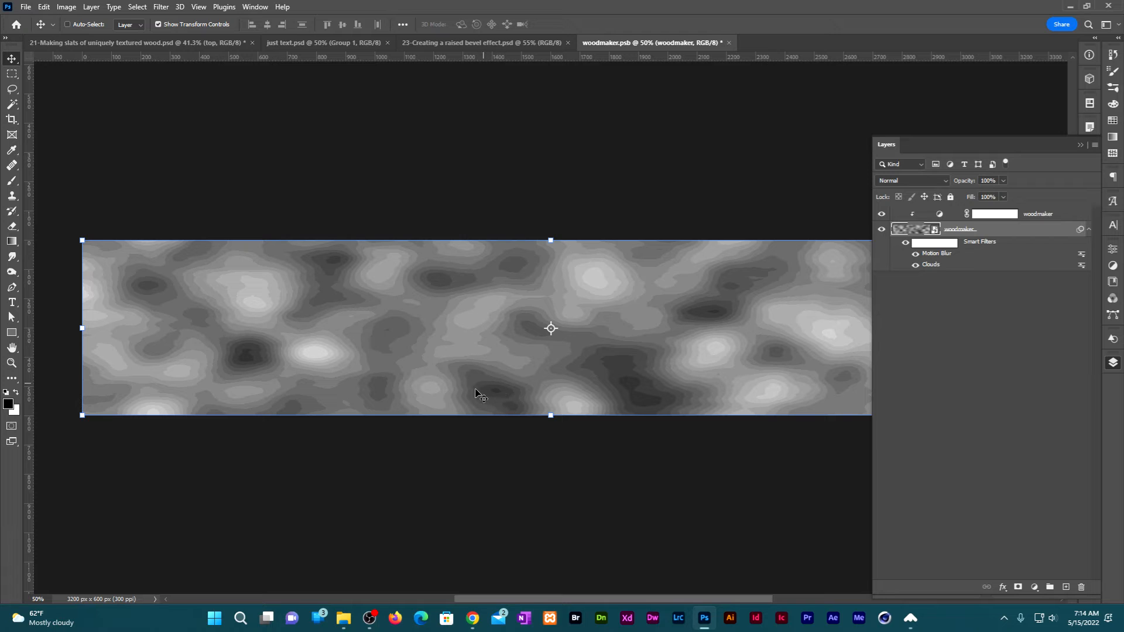
double_click(929, 265)
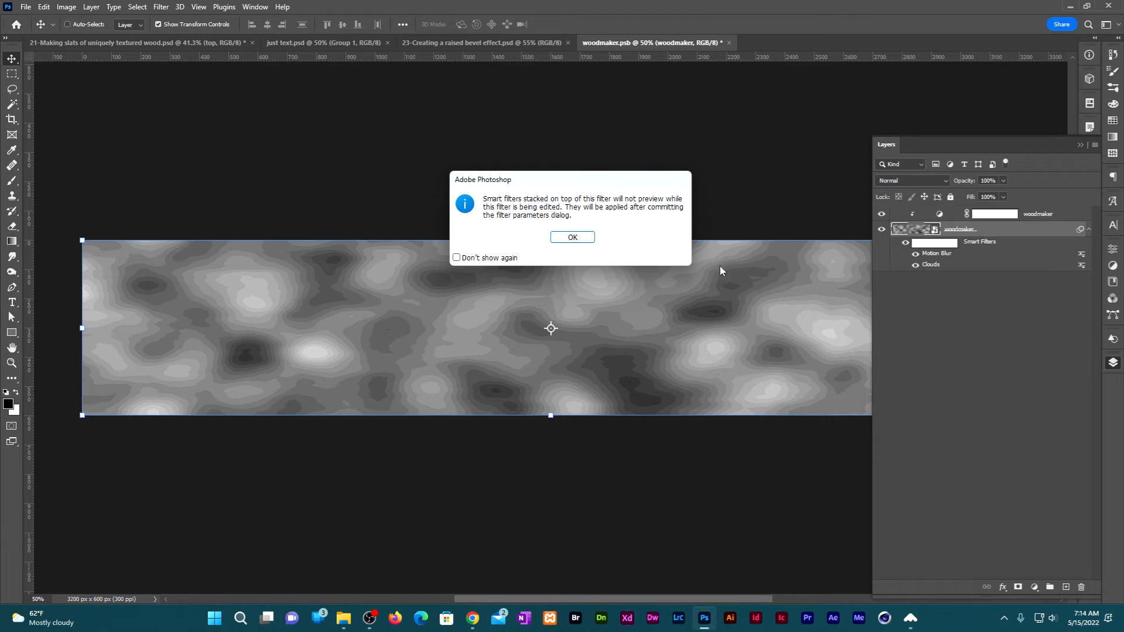
click(578, 238)
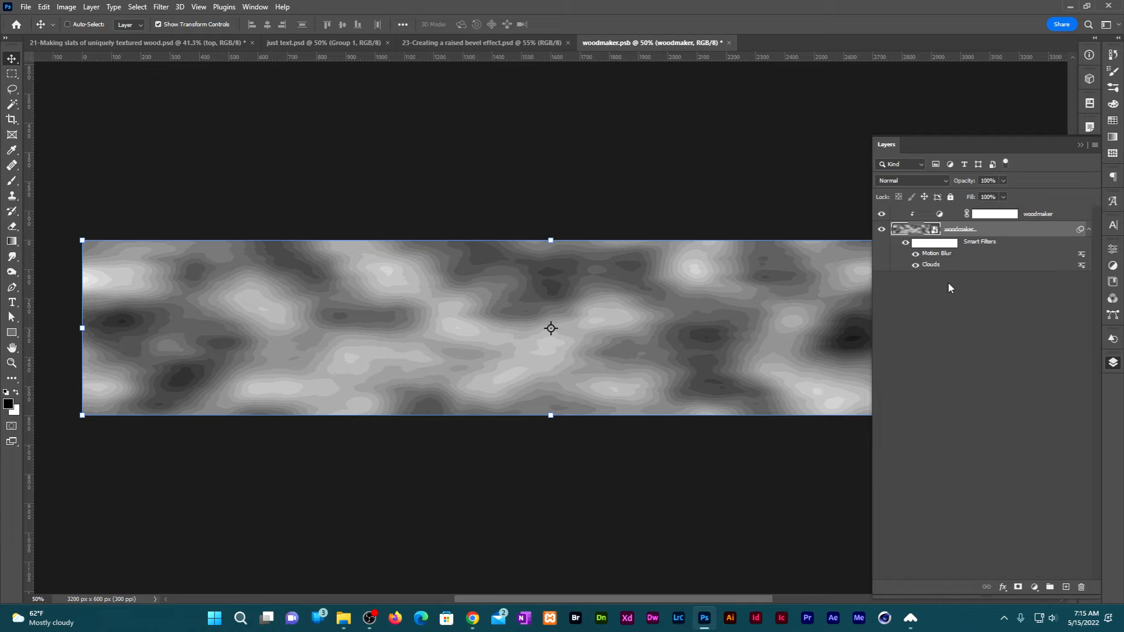
Set the Motion Blur distance to 350 pixels and save and close the top slat's woodmaker.psb contents.
double_click(937, 253)
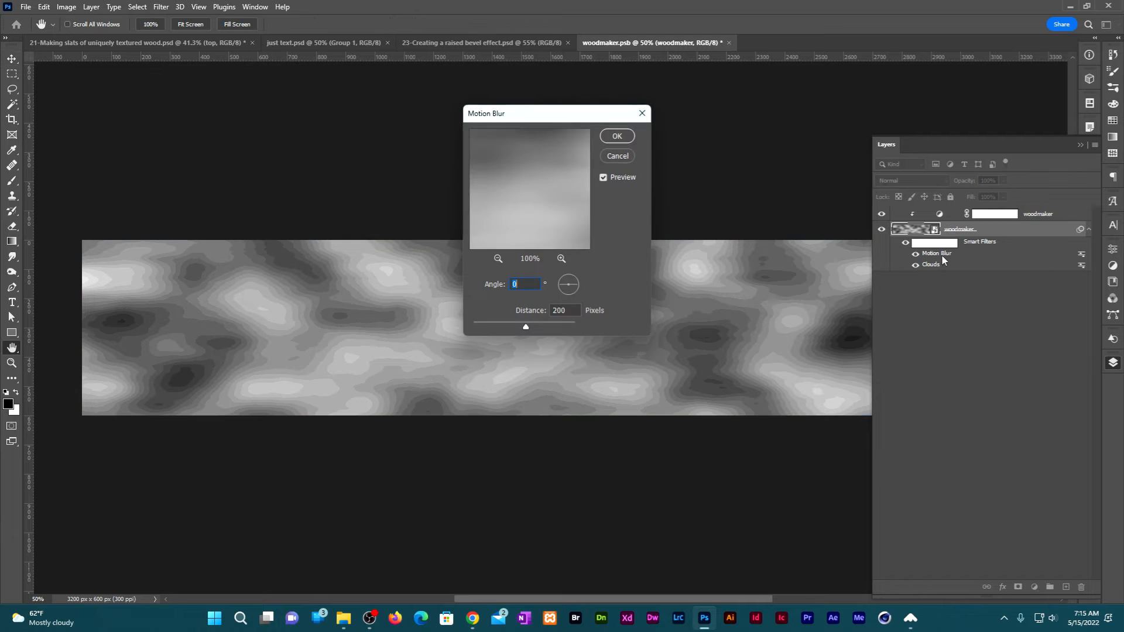
double_click(563, 310)
text(350)
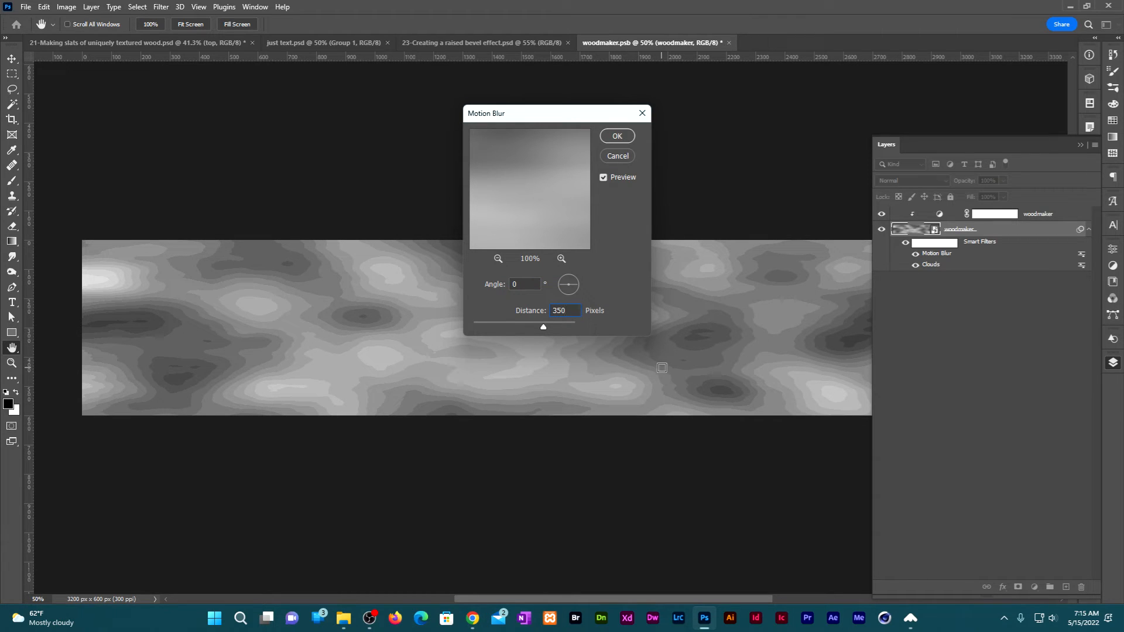
click(622, 136)
click(728, 44)
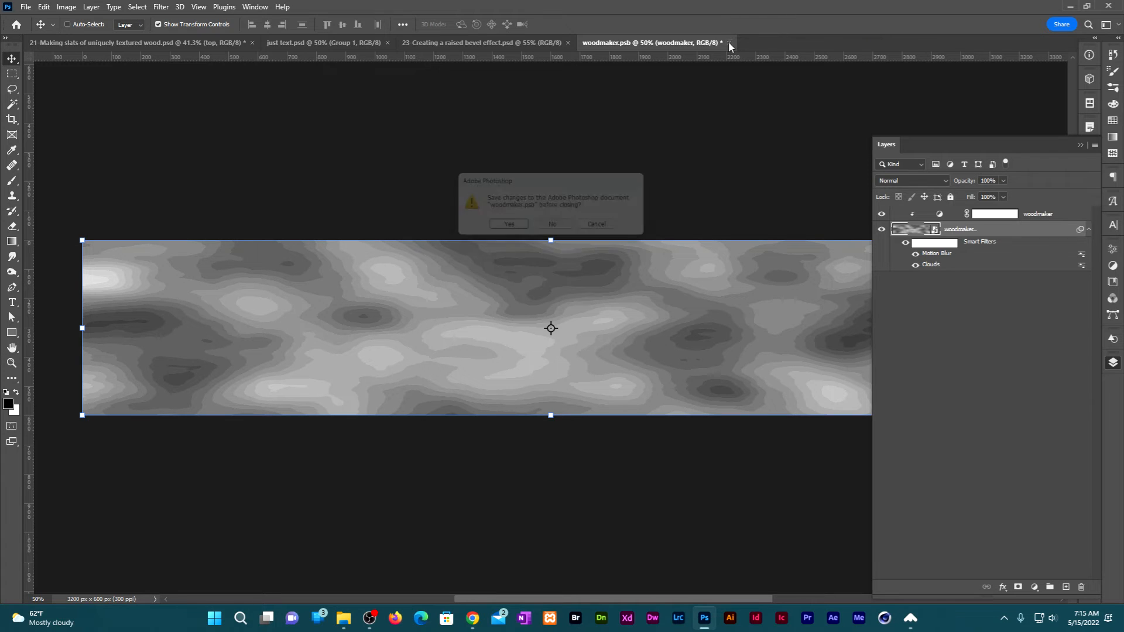
click(508, 229)
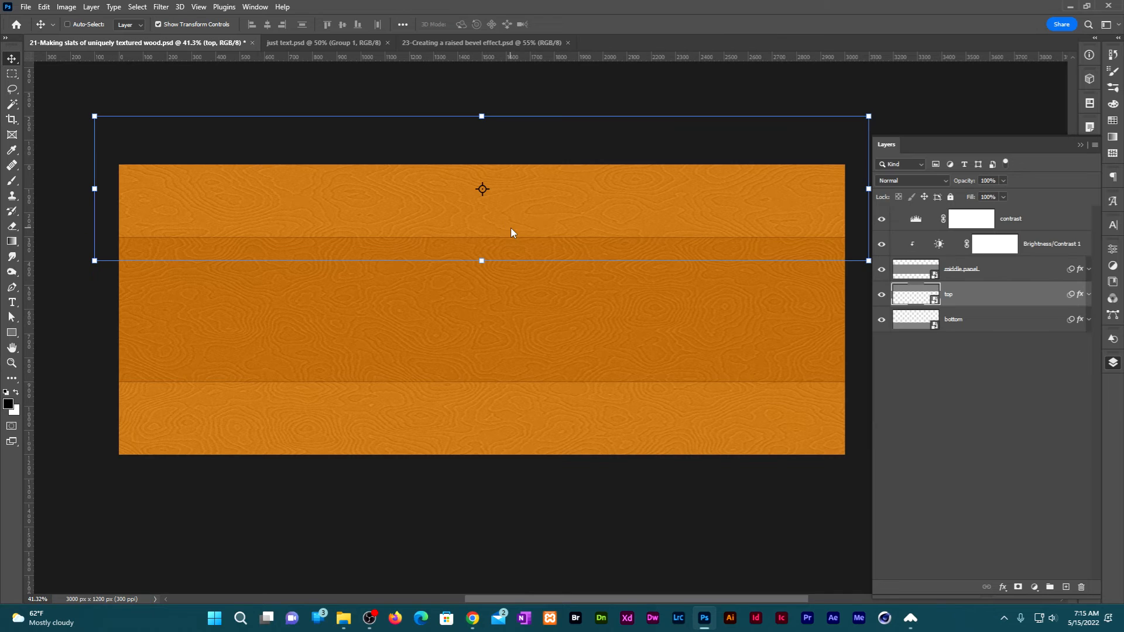
Open the bottom layer's smart object contents and re-render its Clouds smart filter three times for a different pattern.
double_click(921, 321)
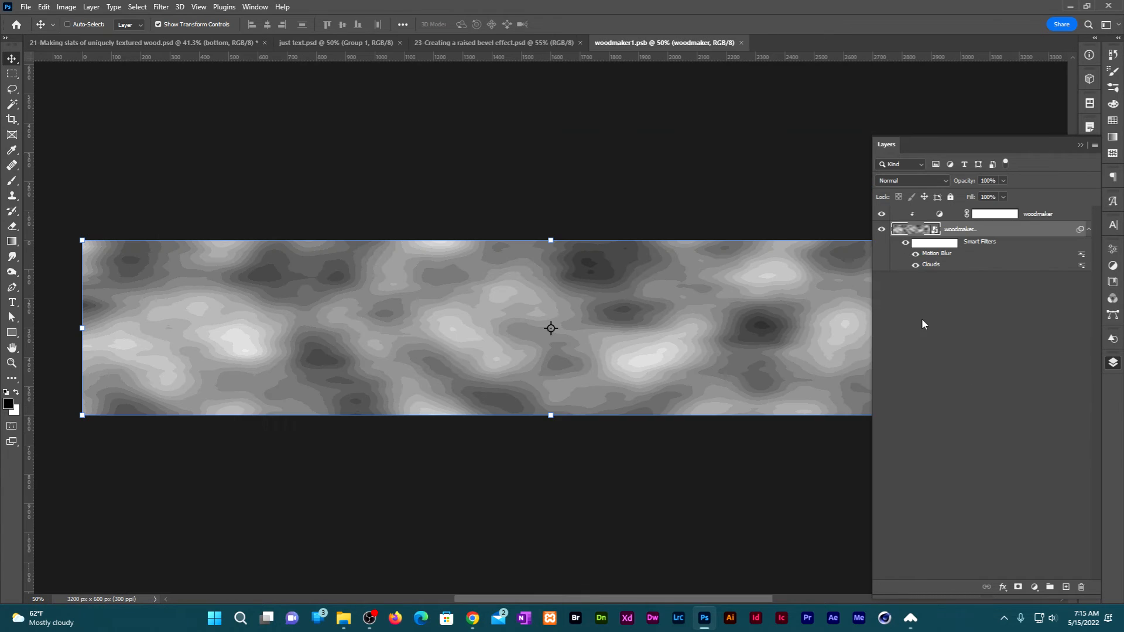
double_click(933, 266)
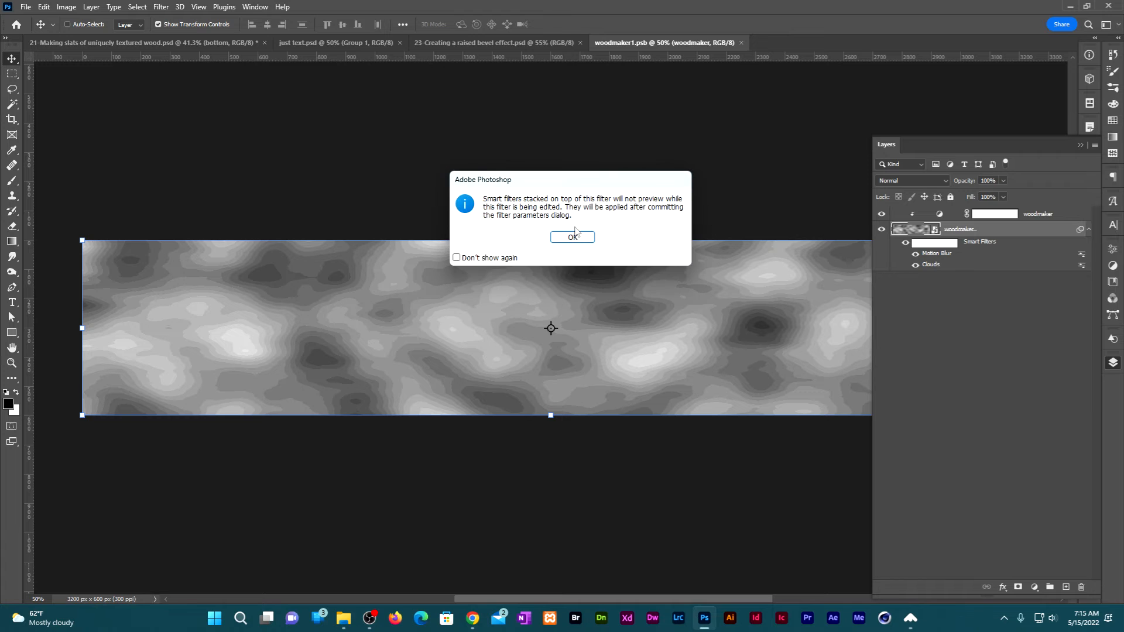
key(Return)
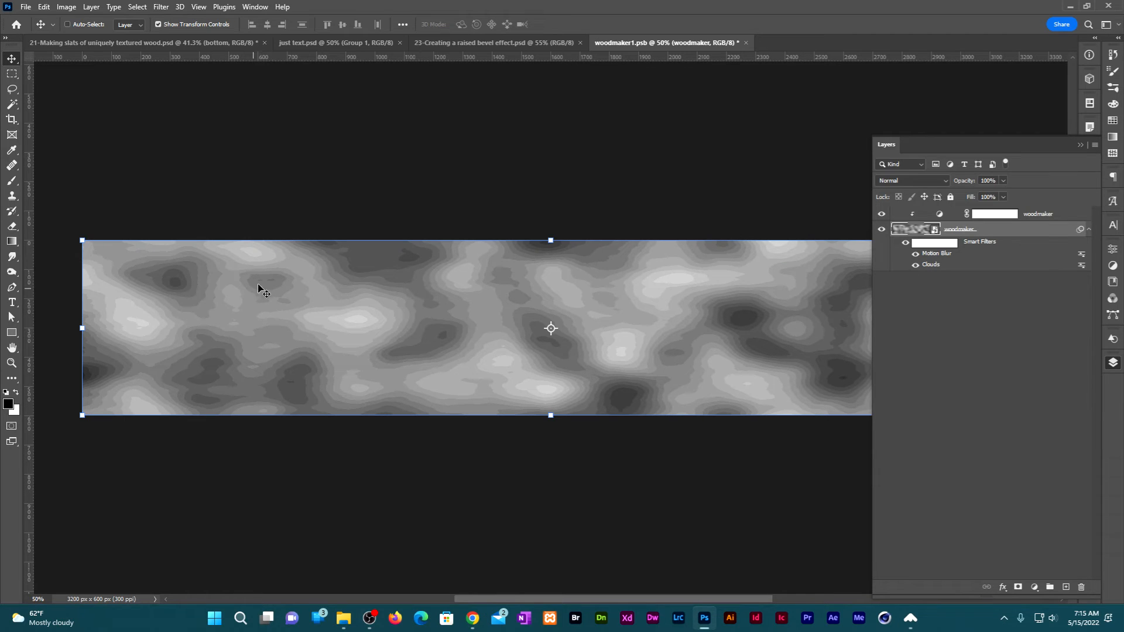
double_click(933, 265)
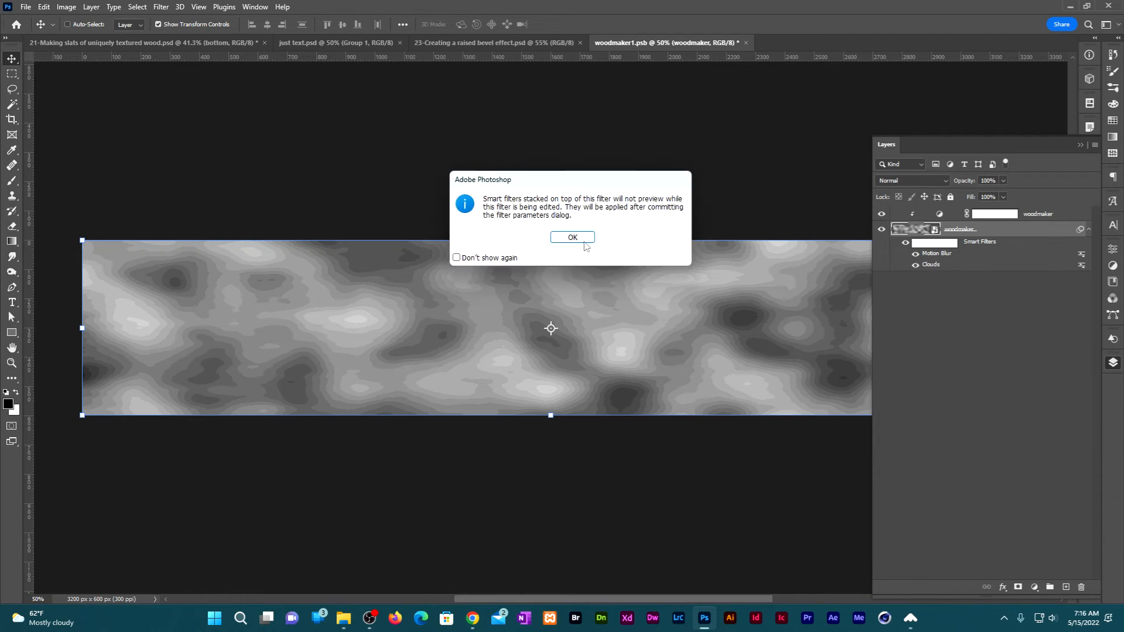
key(Return)
double_click(933, 266)
key(Return)
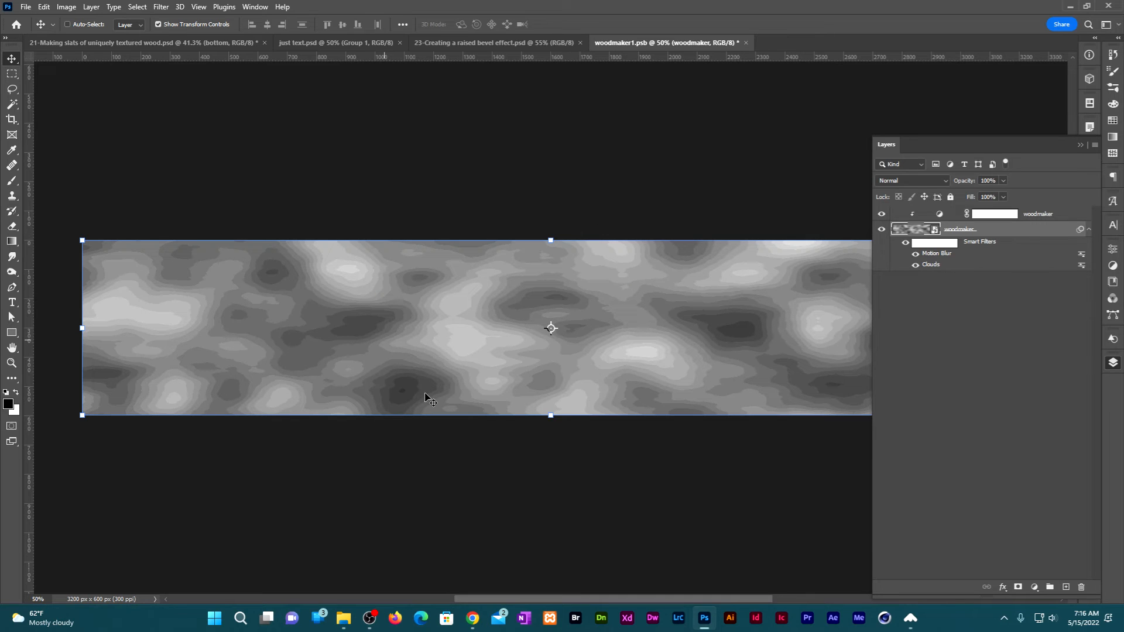
Set the Motion Blur distance to 400 pixels and save and close the bottom slat's woodmaker1.psb contents.
double_click(939, 255)
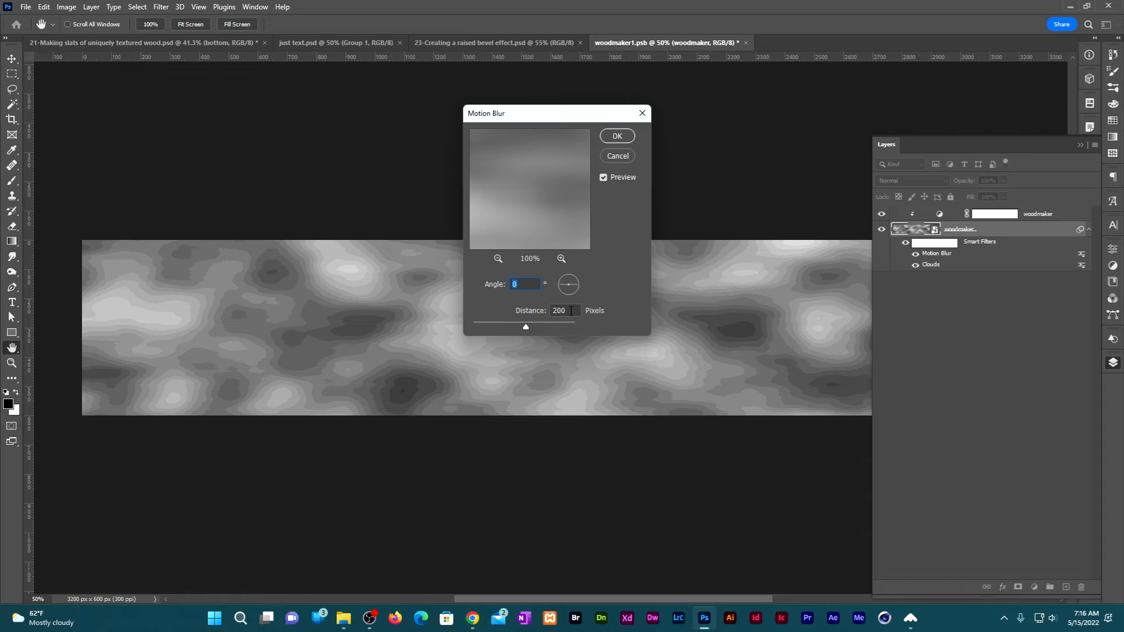
double_click(562, 310)
text(400)
key(Return)
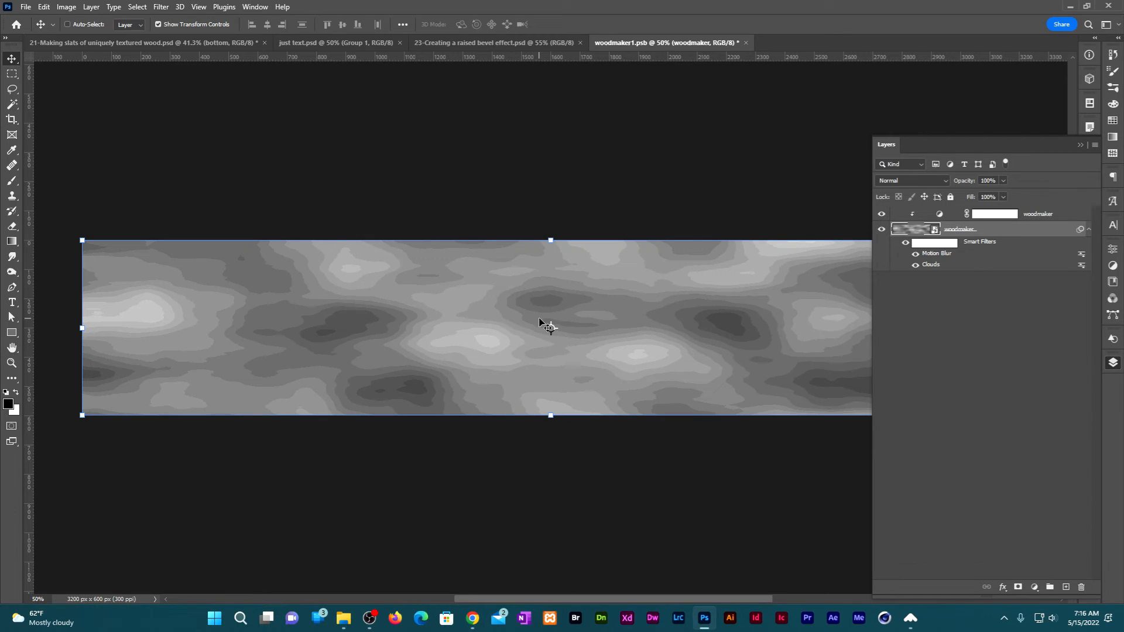
click(746, 42)
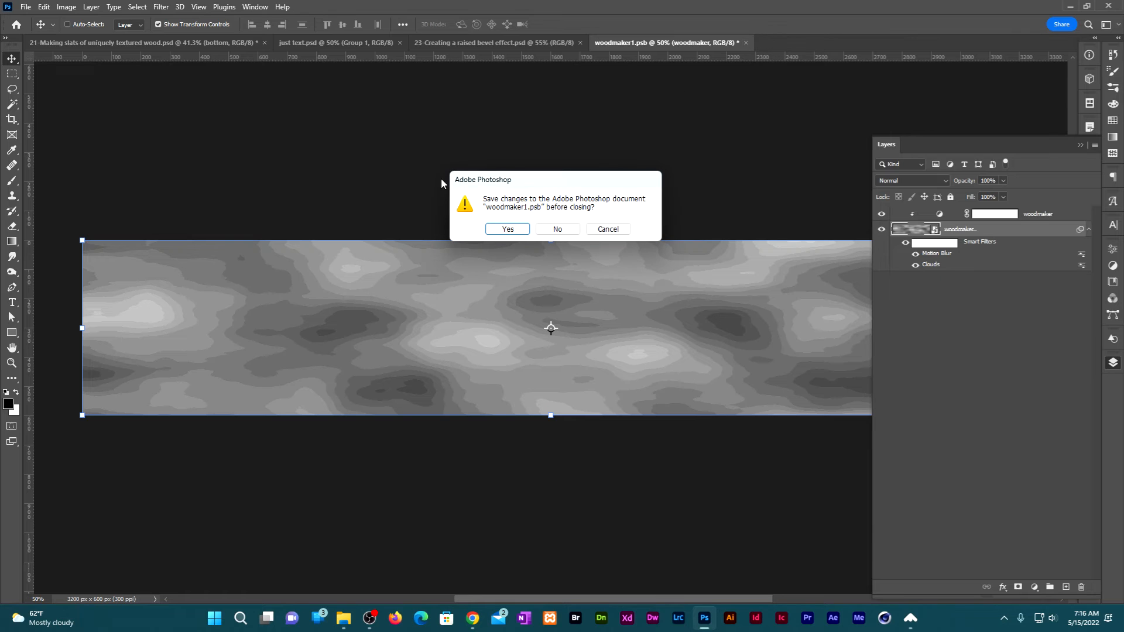
click(508, 230)
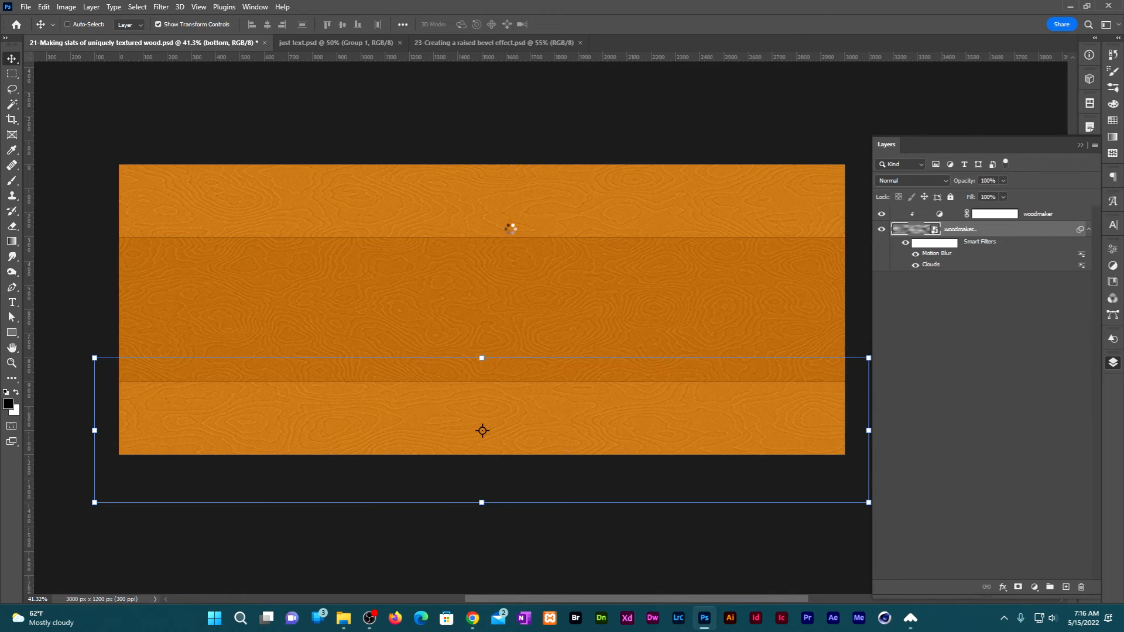
scroll(511, 228, up, 2)
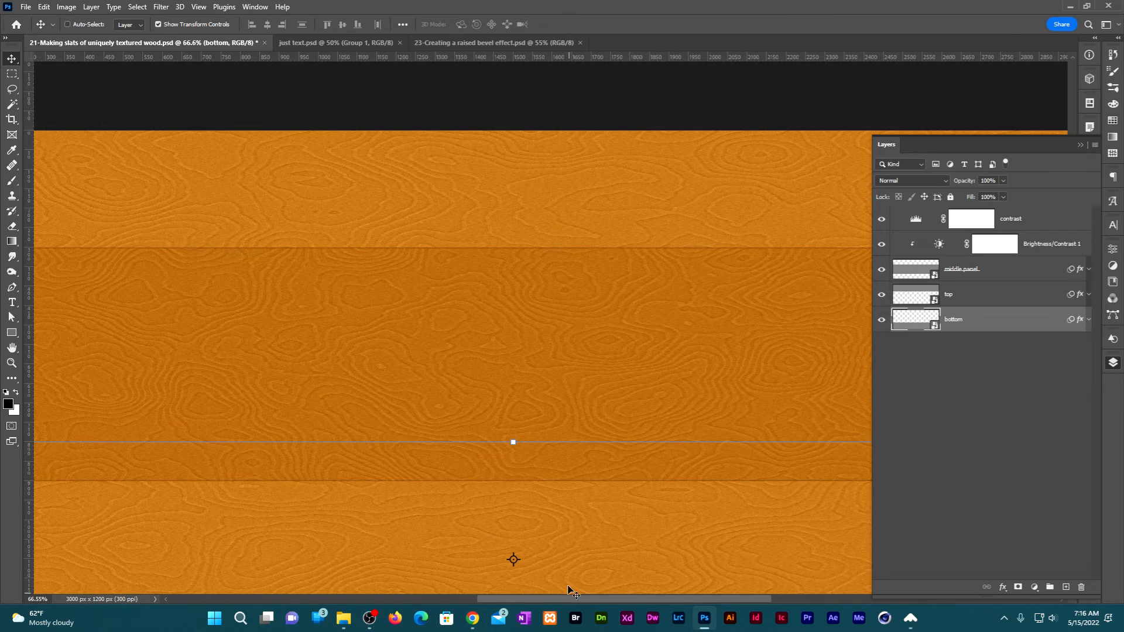
click(923, 539)
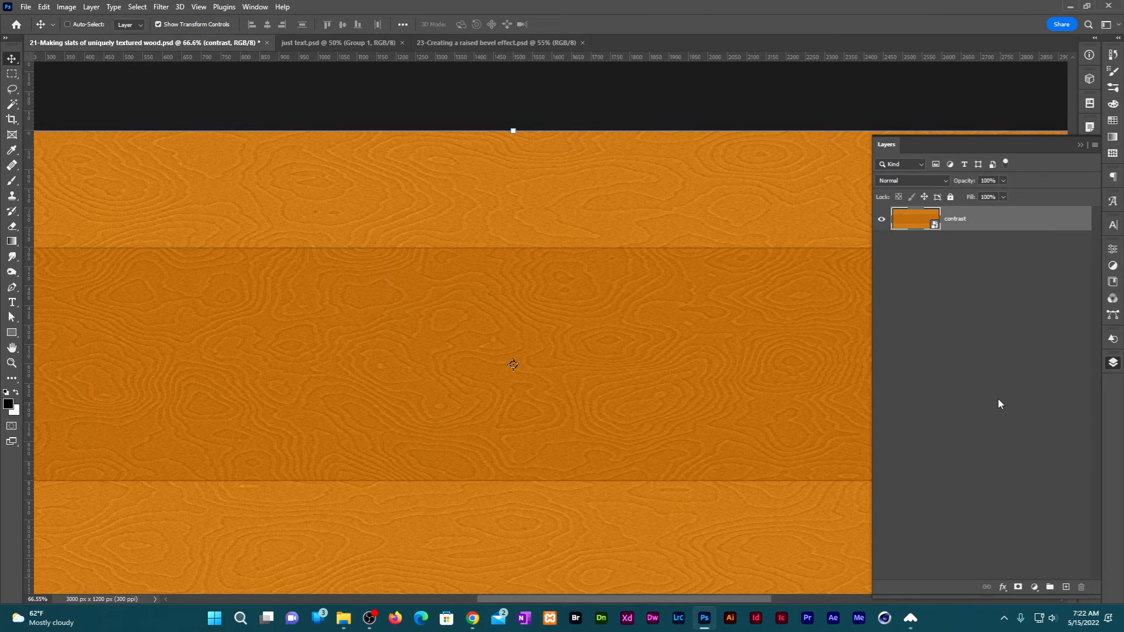
Add a Gradient Overlay layer style to the contrast layer and set its angle to 100°.
click(1002, 588)
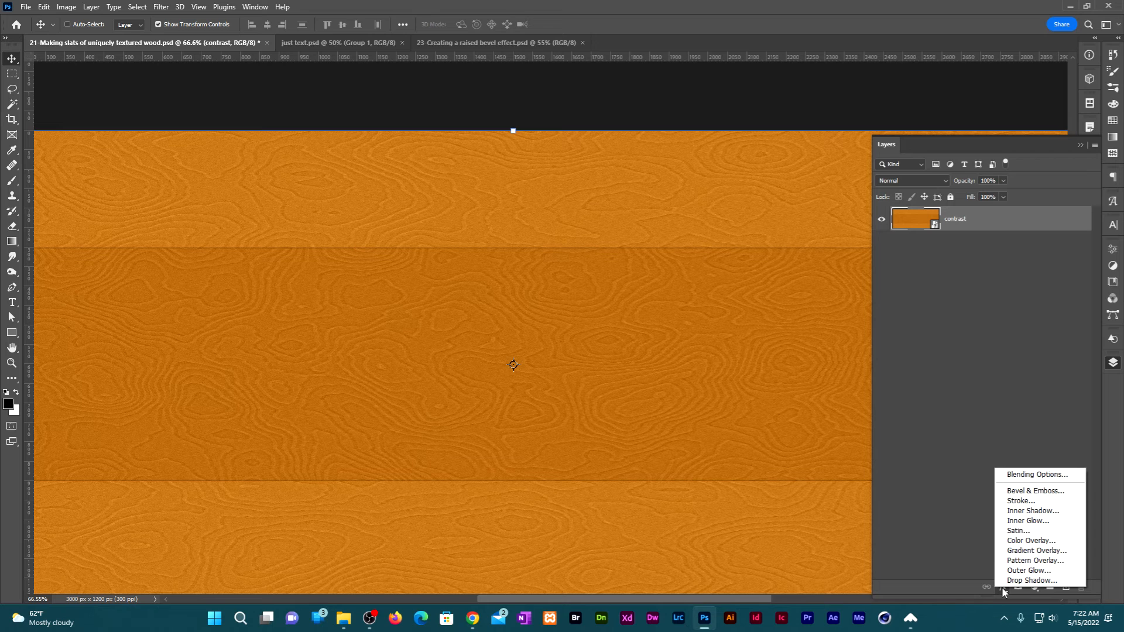
click(1035, 551)
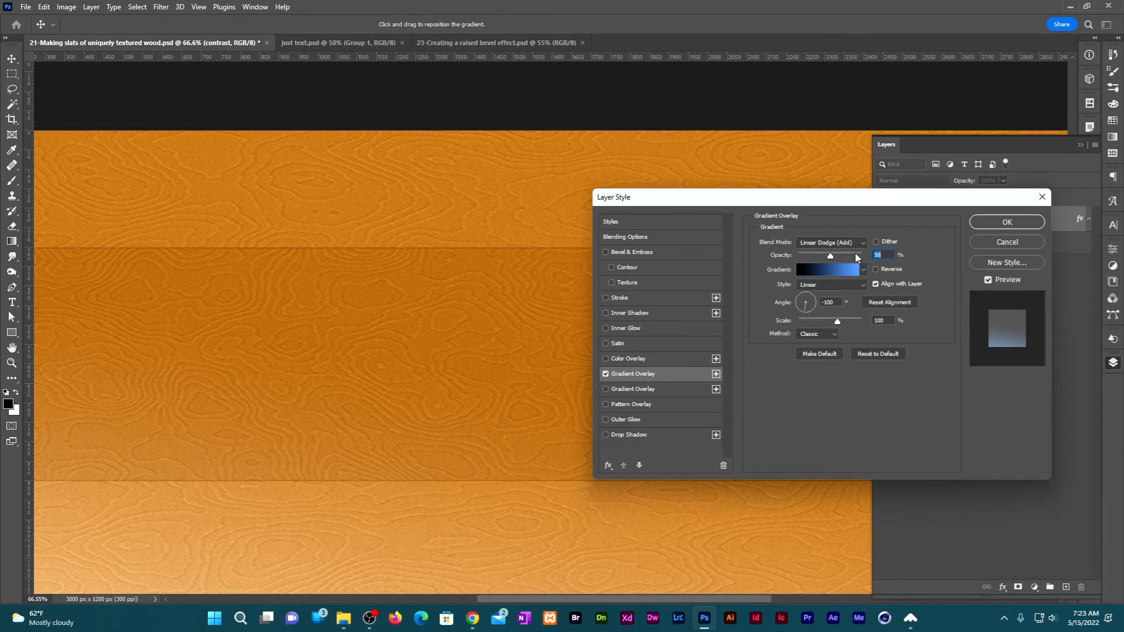
click(837, 303)
text(100)
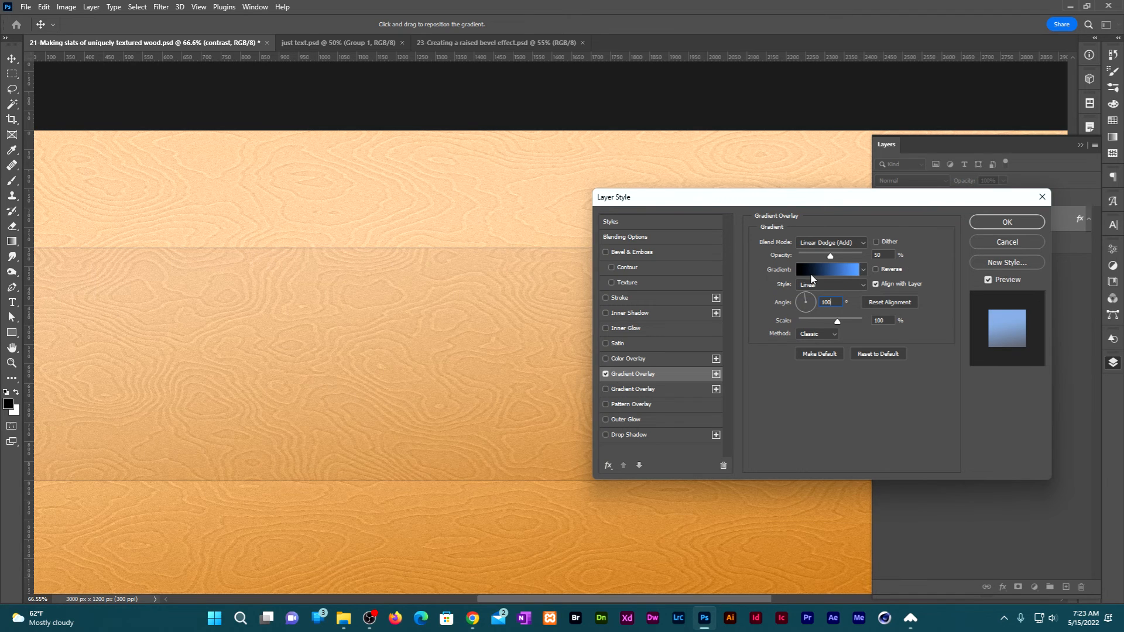
Change the overlay gradient's blue end stop to white for a black-to-white gradient.
click(809, 268)
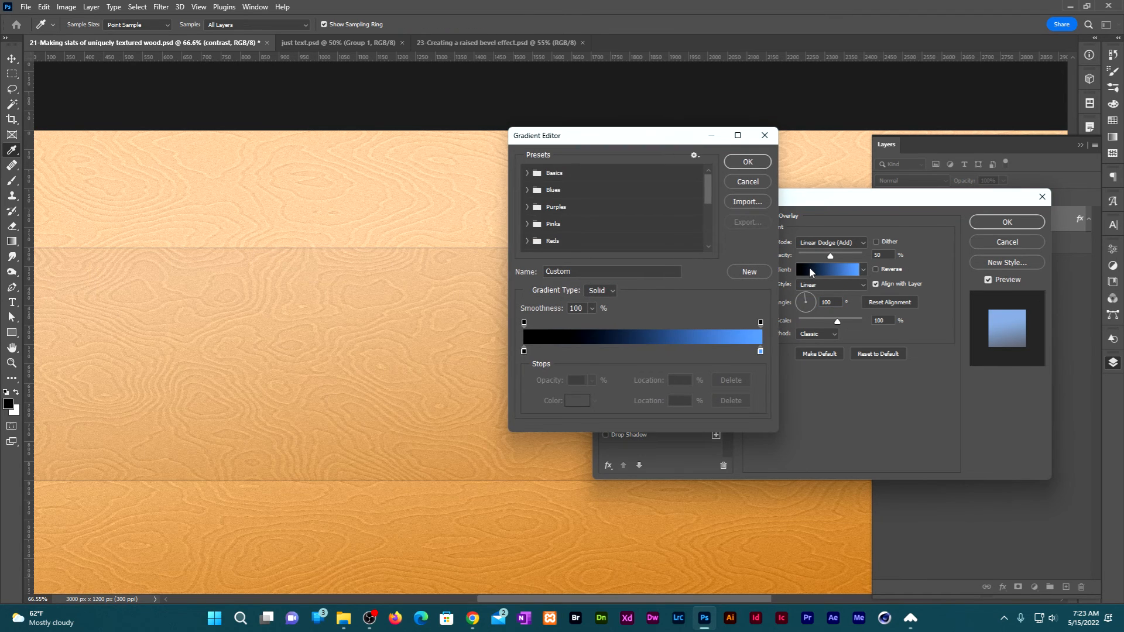
double_click(760, 352)
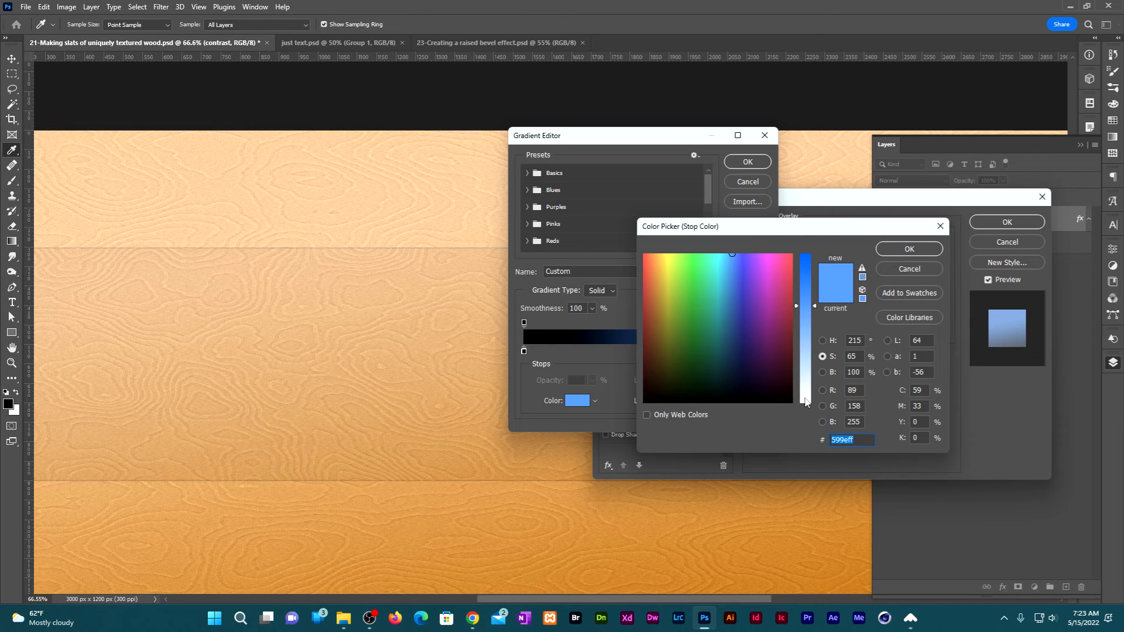
drag(805, 393, 807, 405)
key(Return)
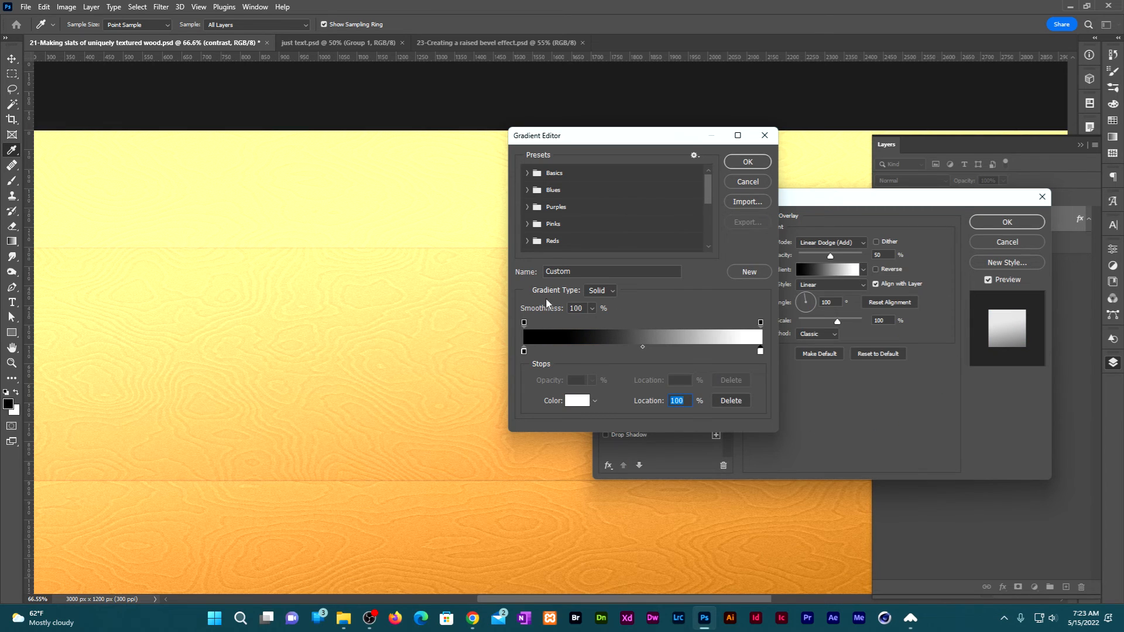
click(747, 161)
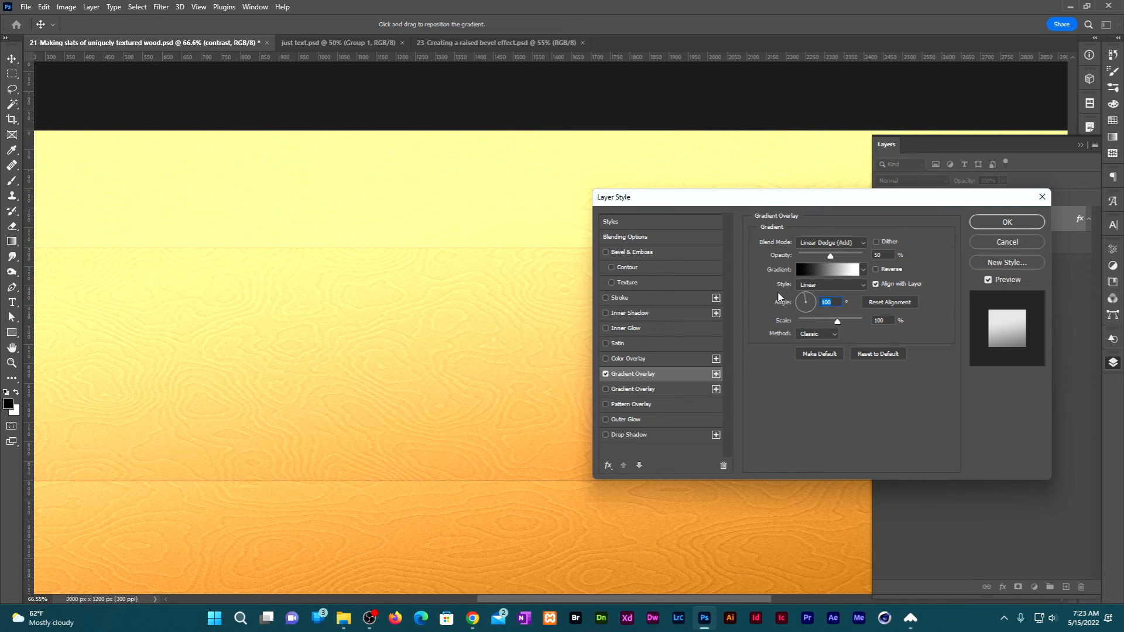
Set the gradient overlay's style to Reflected and reverse the gradient.
click(820, 287)
click(817, 316)
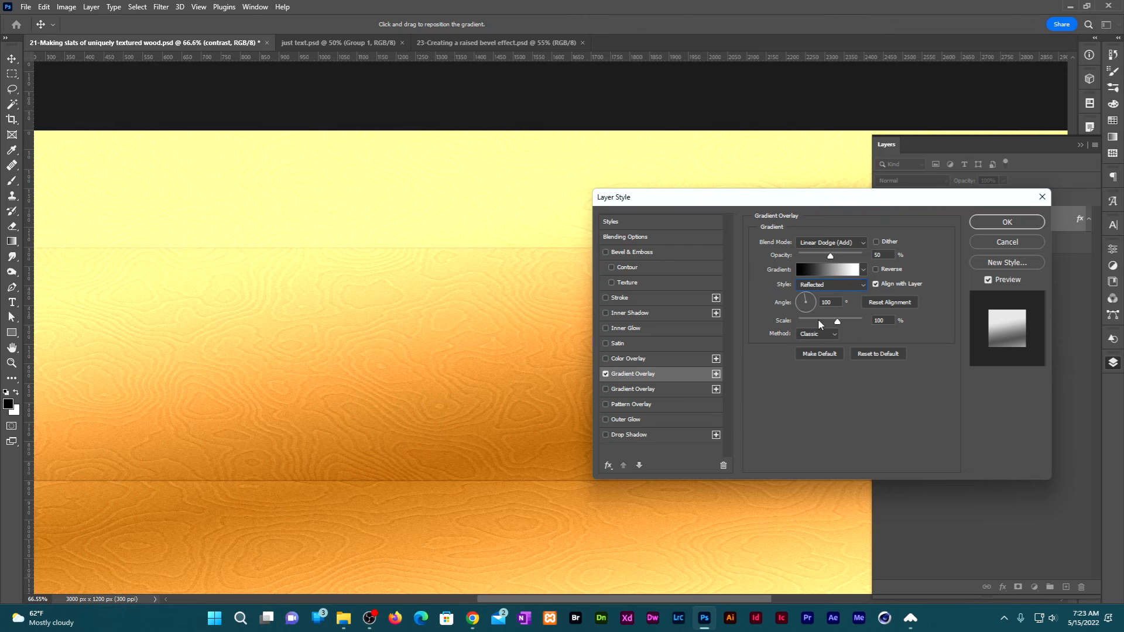
click(875, 271)
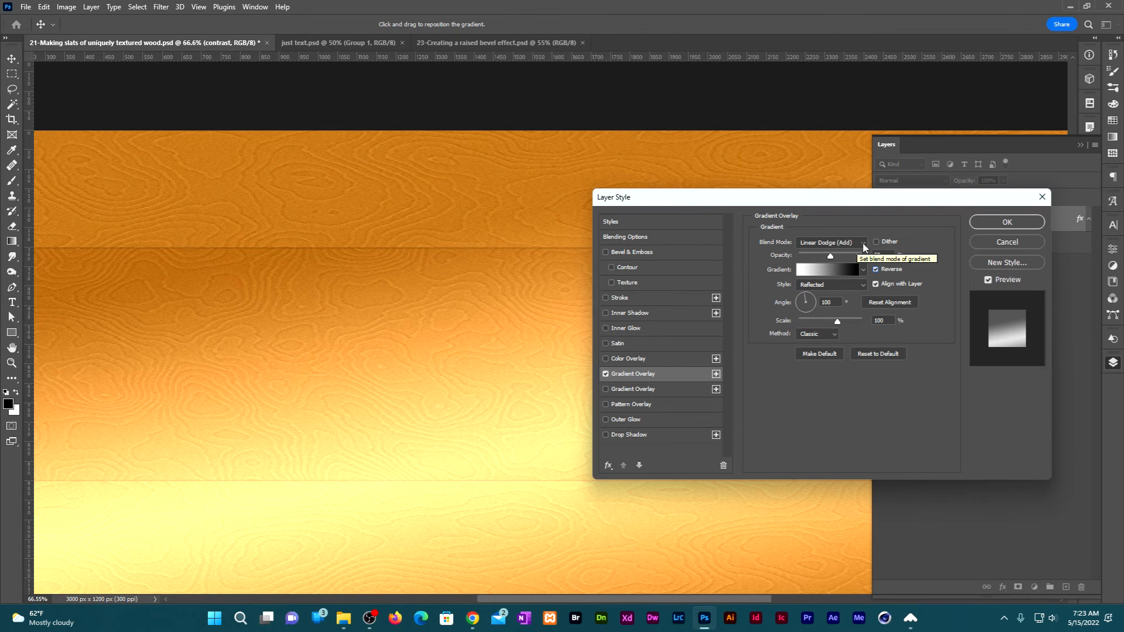
Set the gradient overlay's blend mode to Overlay and opacity to 15%, apply the style, and leave the effect switched on.
click(862, 245)
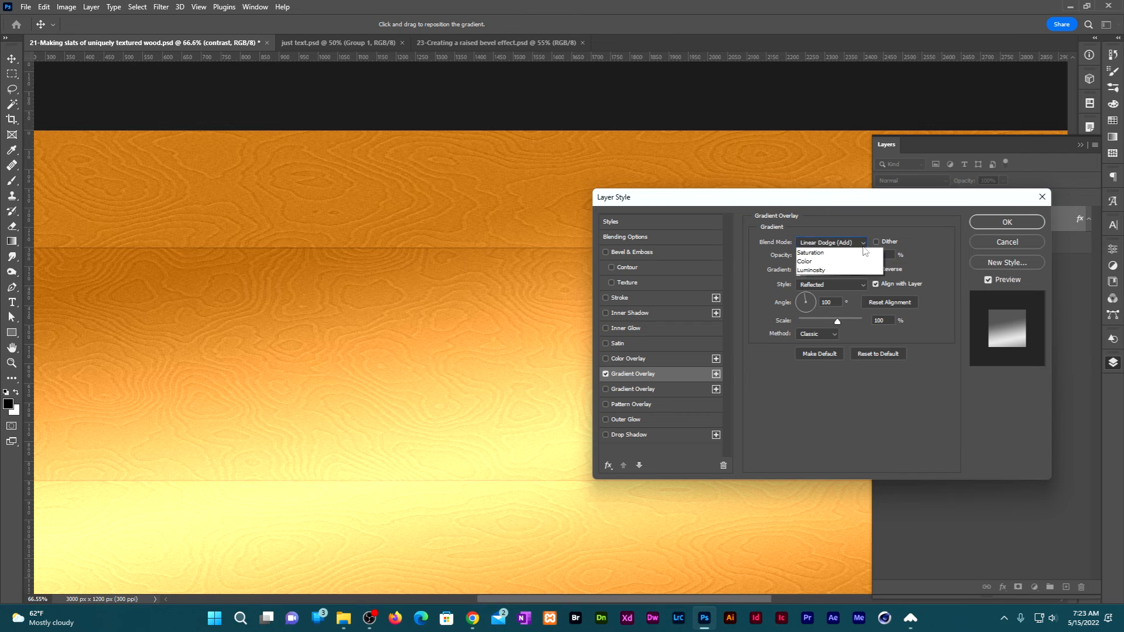
click(830, 381)
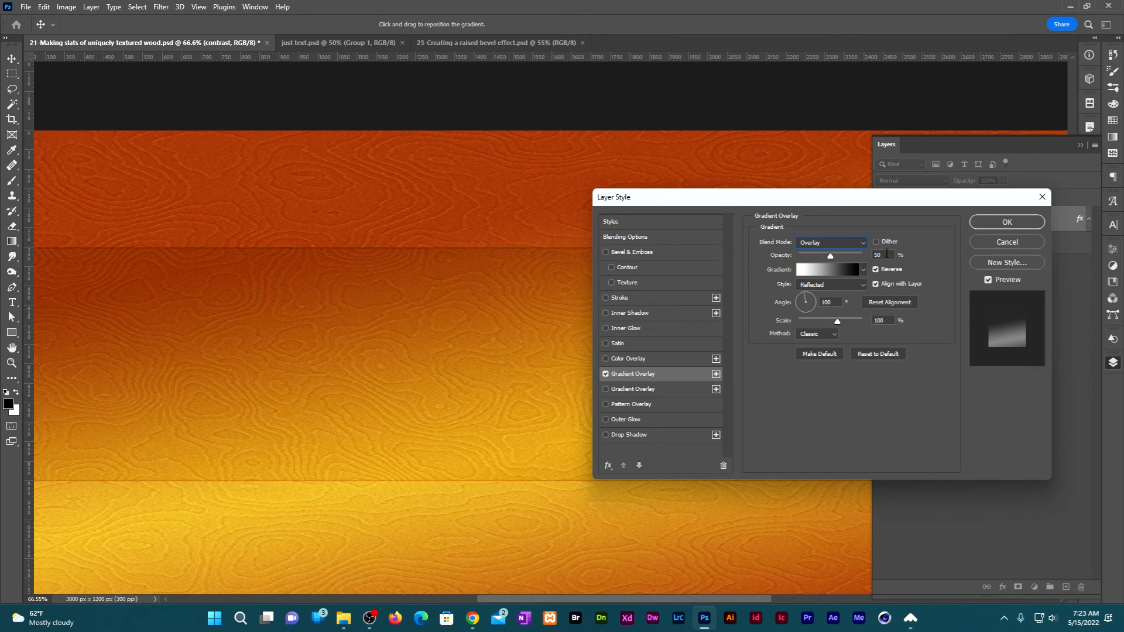
click(884, 255)
text(15)
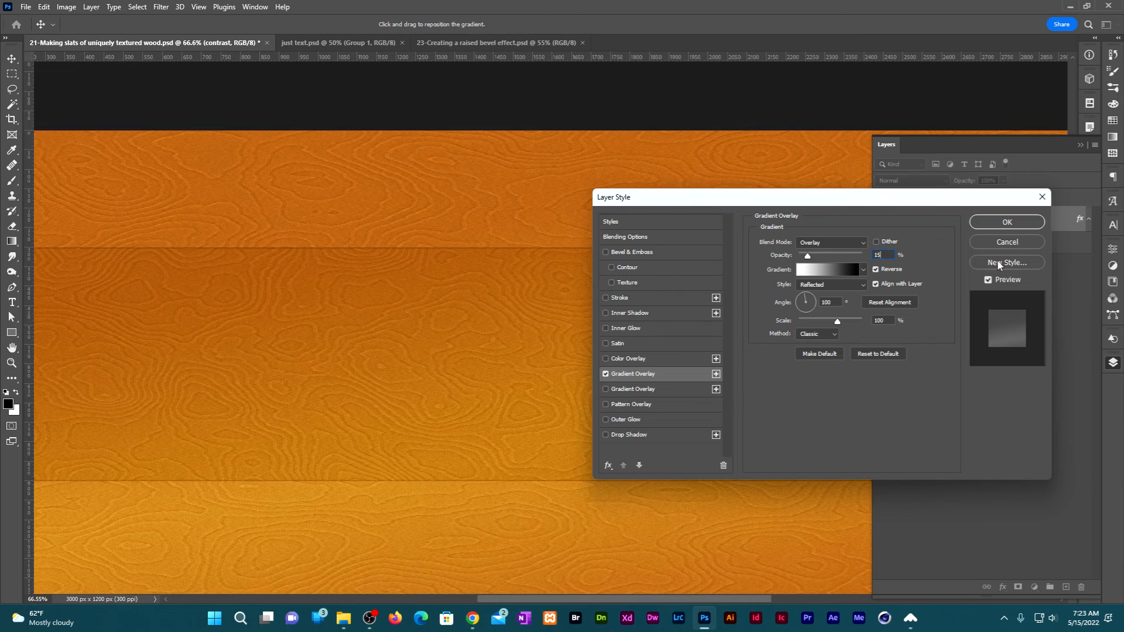
click(1006, 222)
key(ctrl+minus)
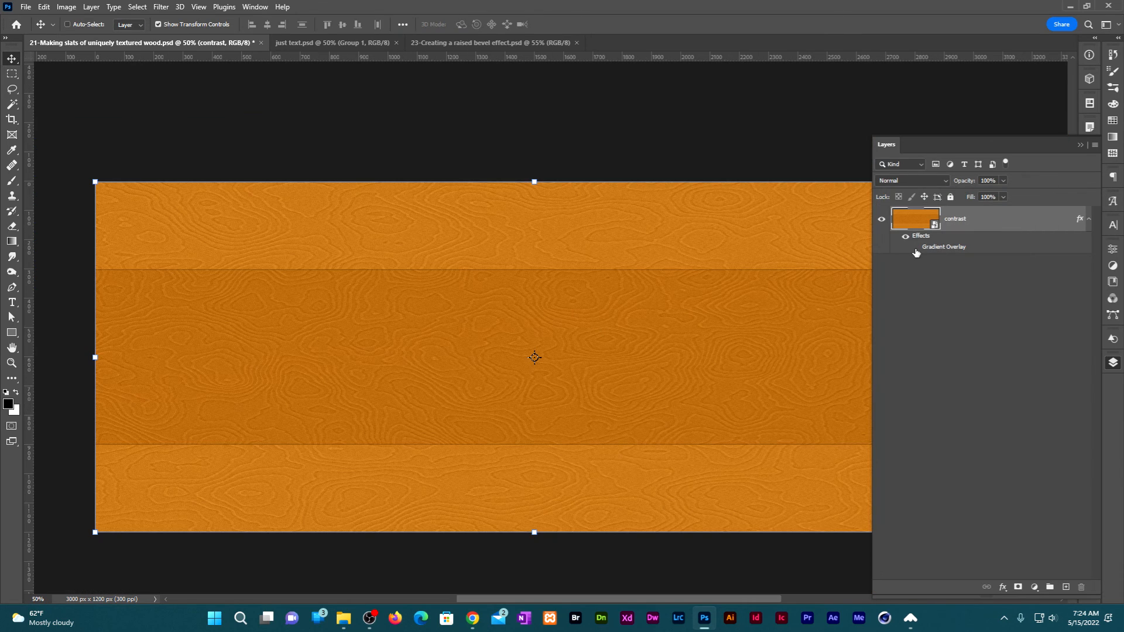
click(916, 249)
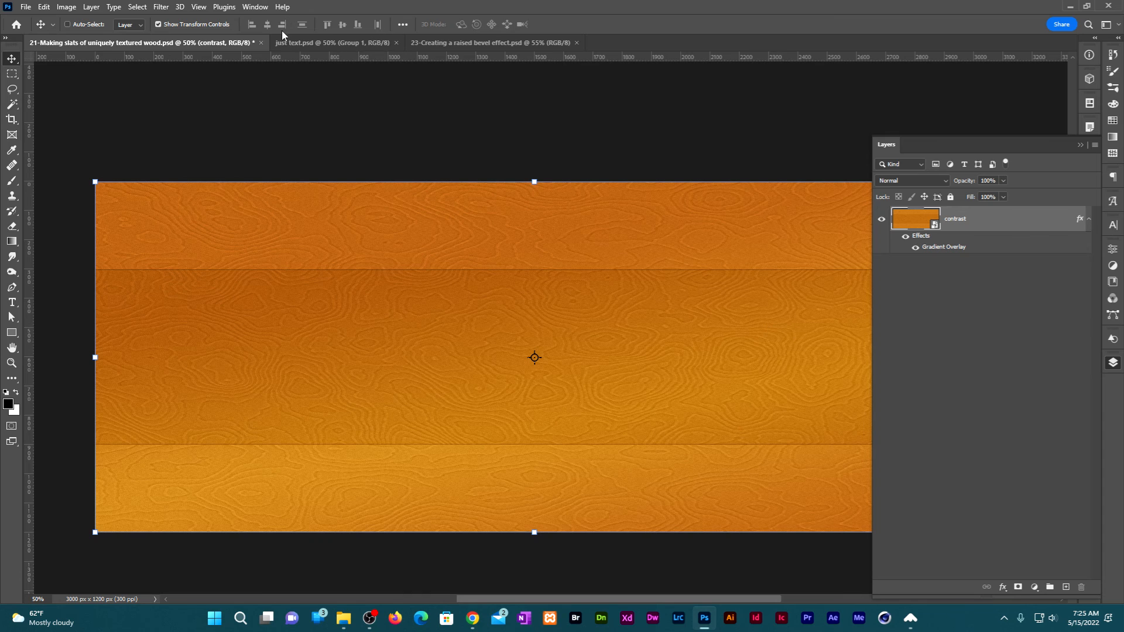
Duplicate the contrast layer into the just text.psd document, keeping the layer name contrast.
click(321, 43)
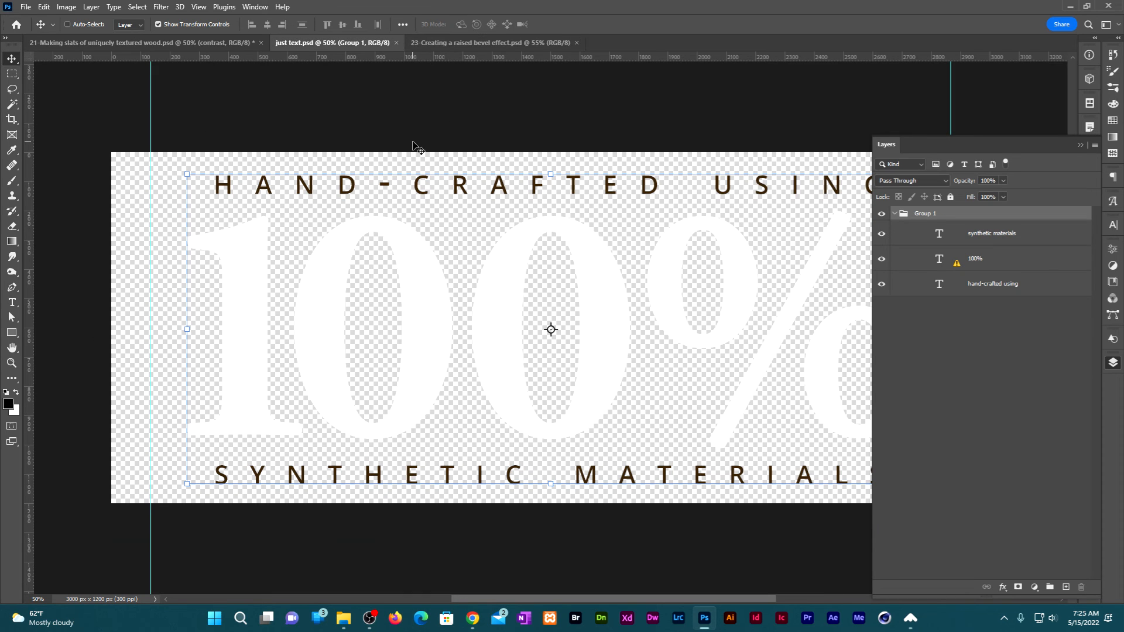
click(141, 43)
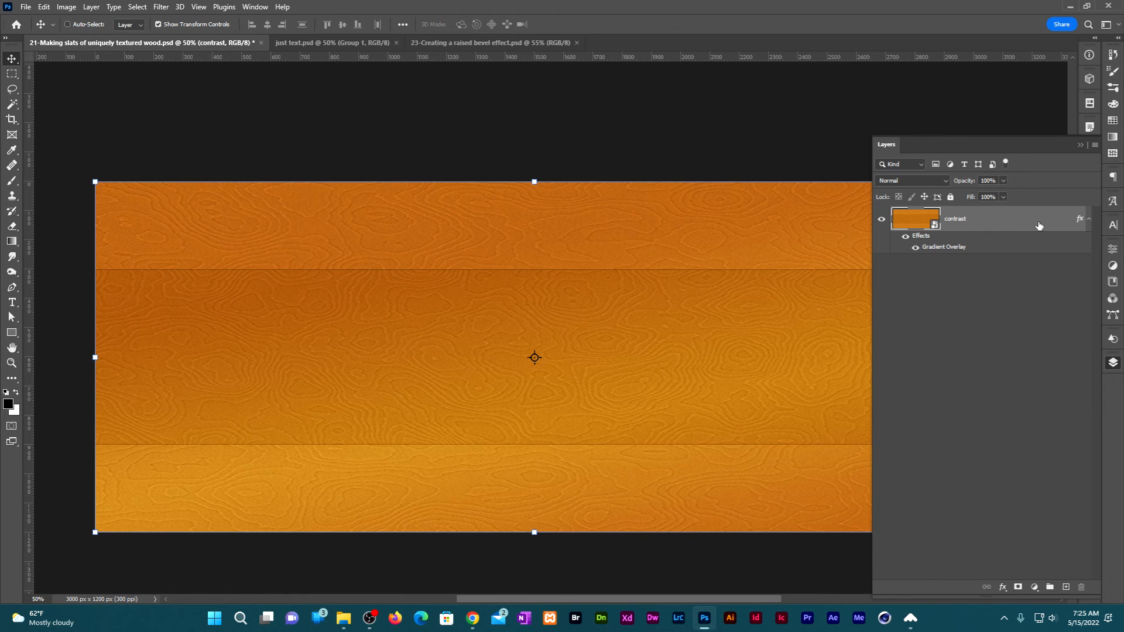
right_click(1038, 225)
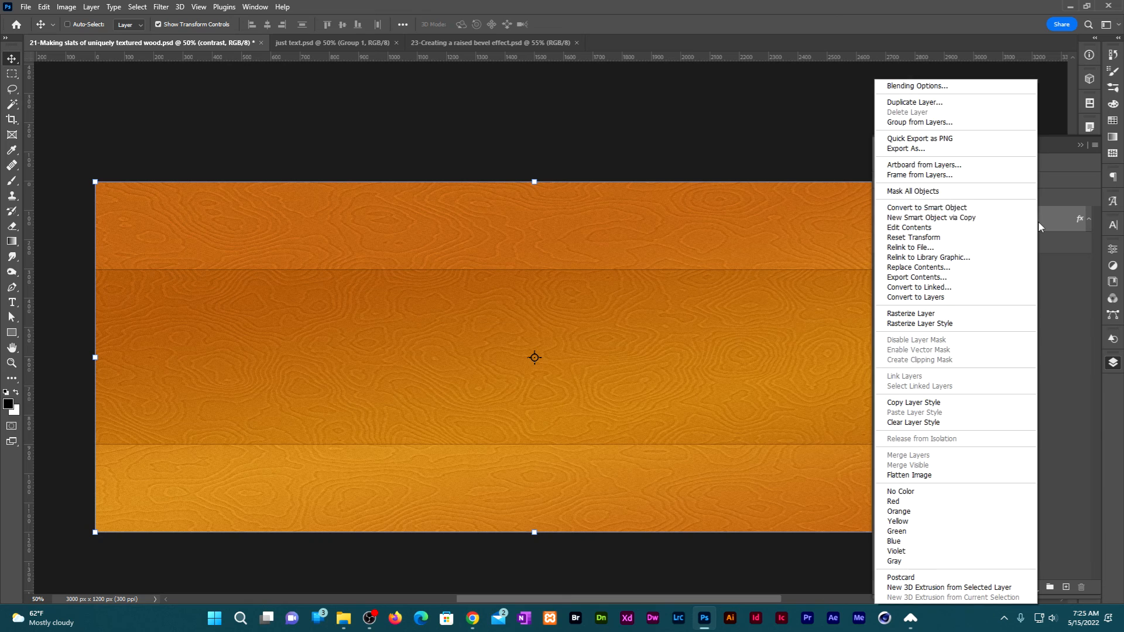
click(954, 103)
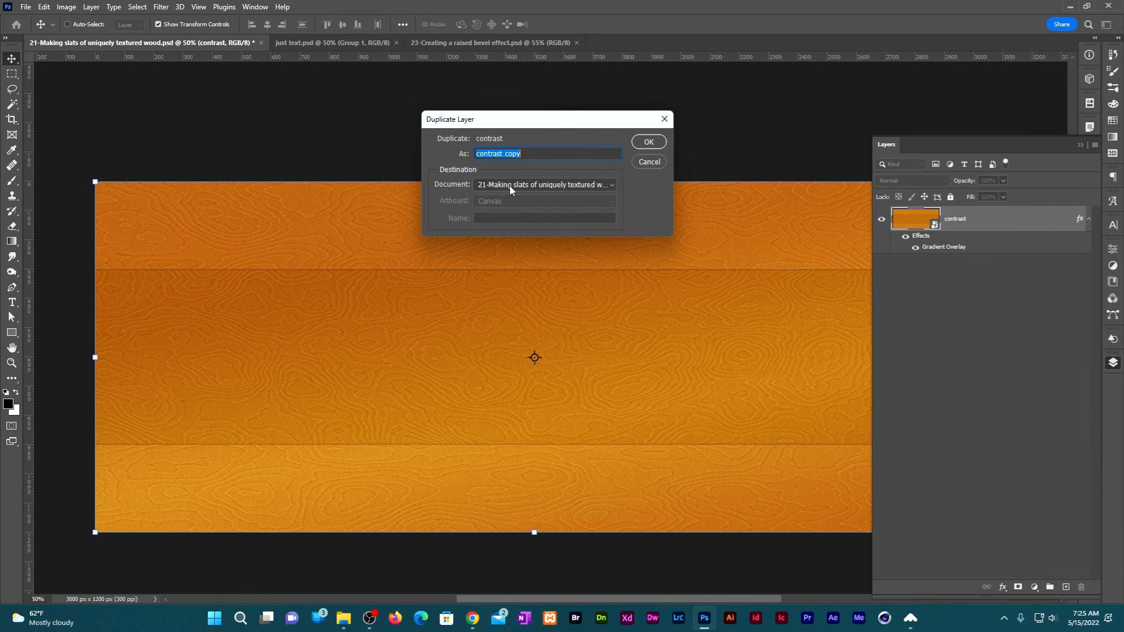
click(509, 185)
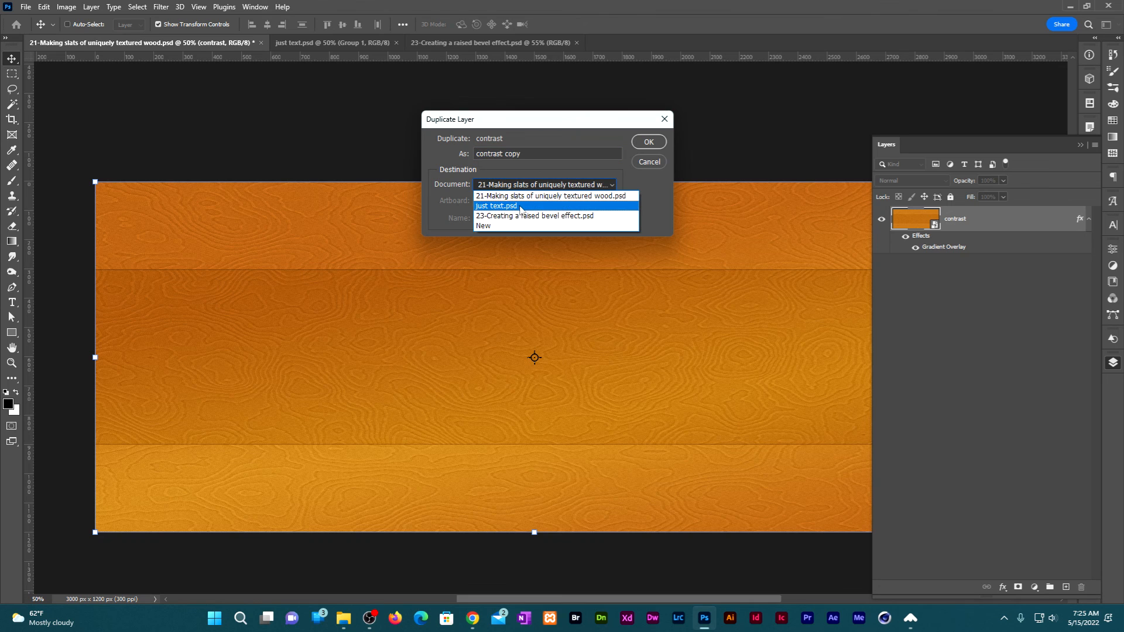
click(520, 206)
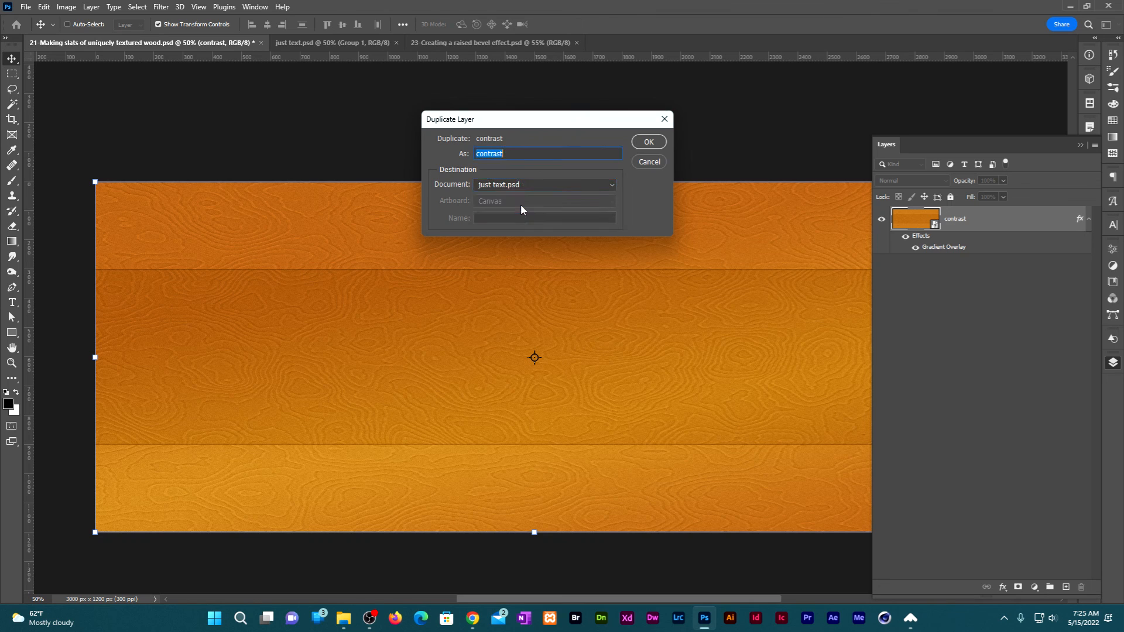
click(651, 144)
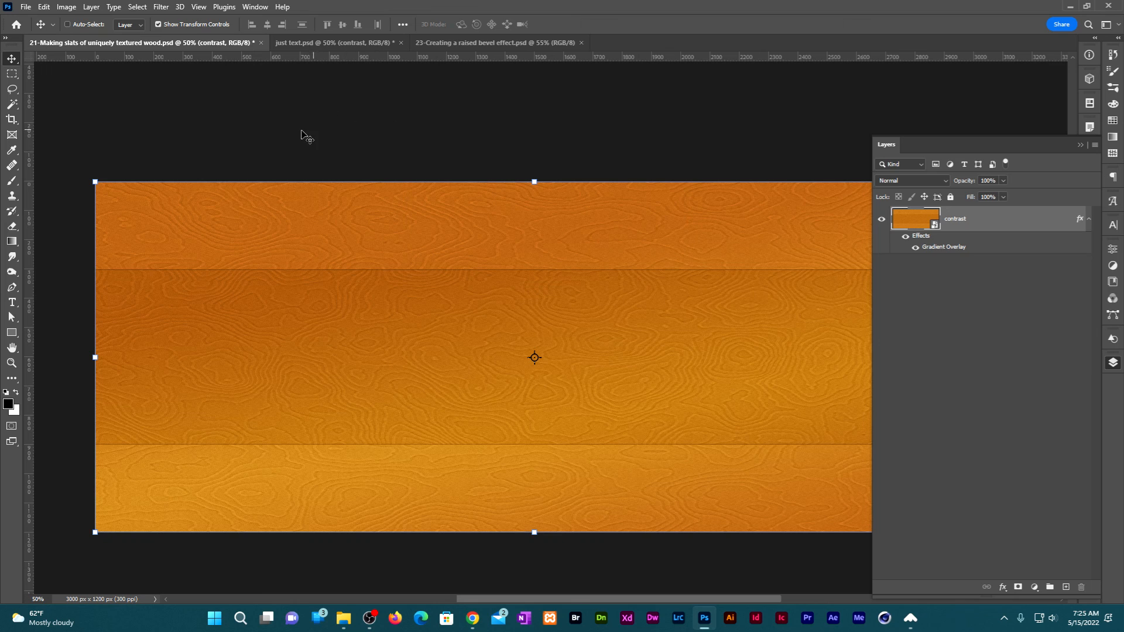
In just text.psd, move the contrast wood layer beneath the Group 1 text layers.
click(330, 45)
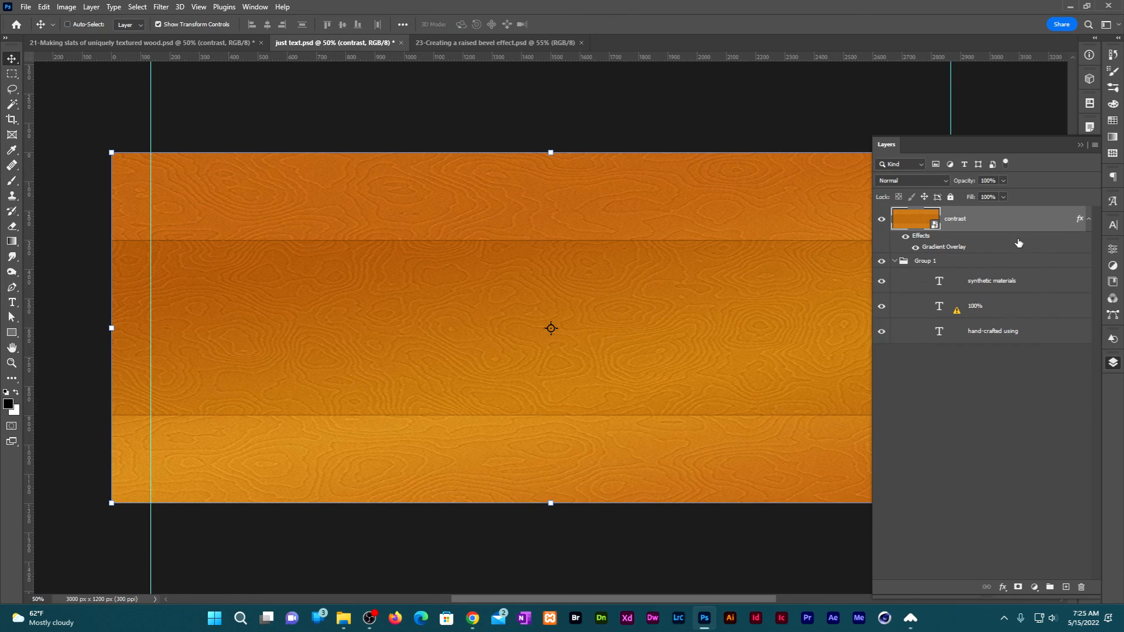
drag(1018, 220, 995, 337)
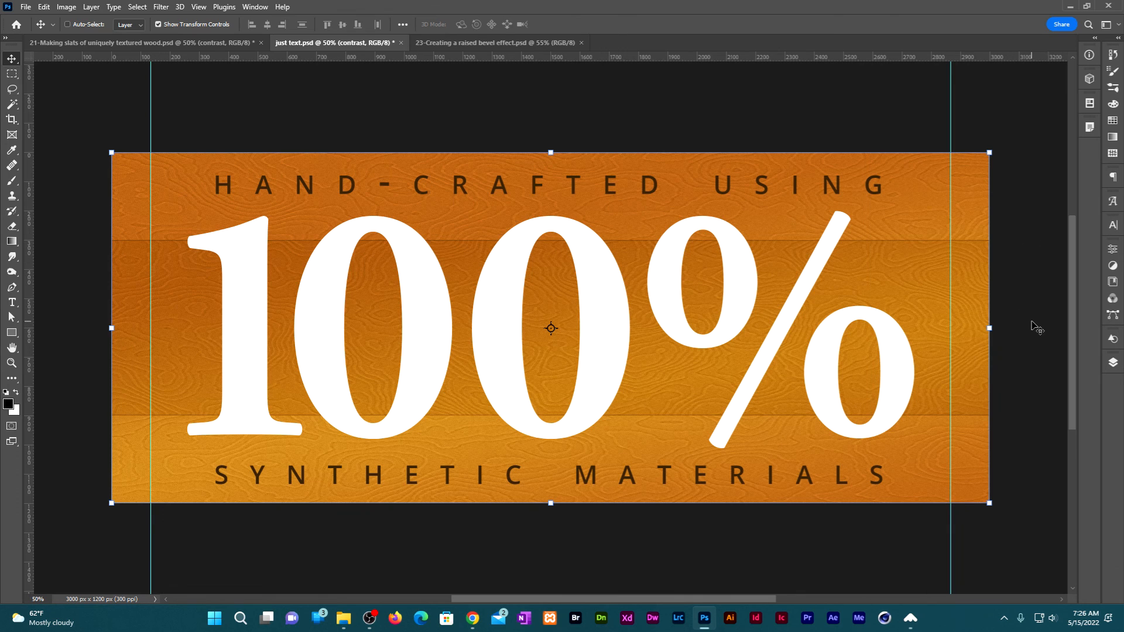